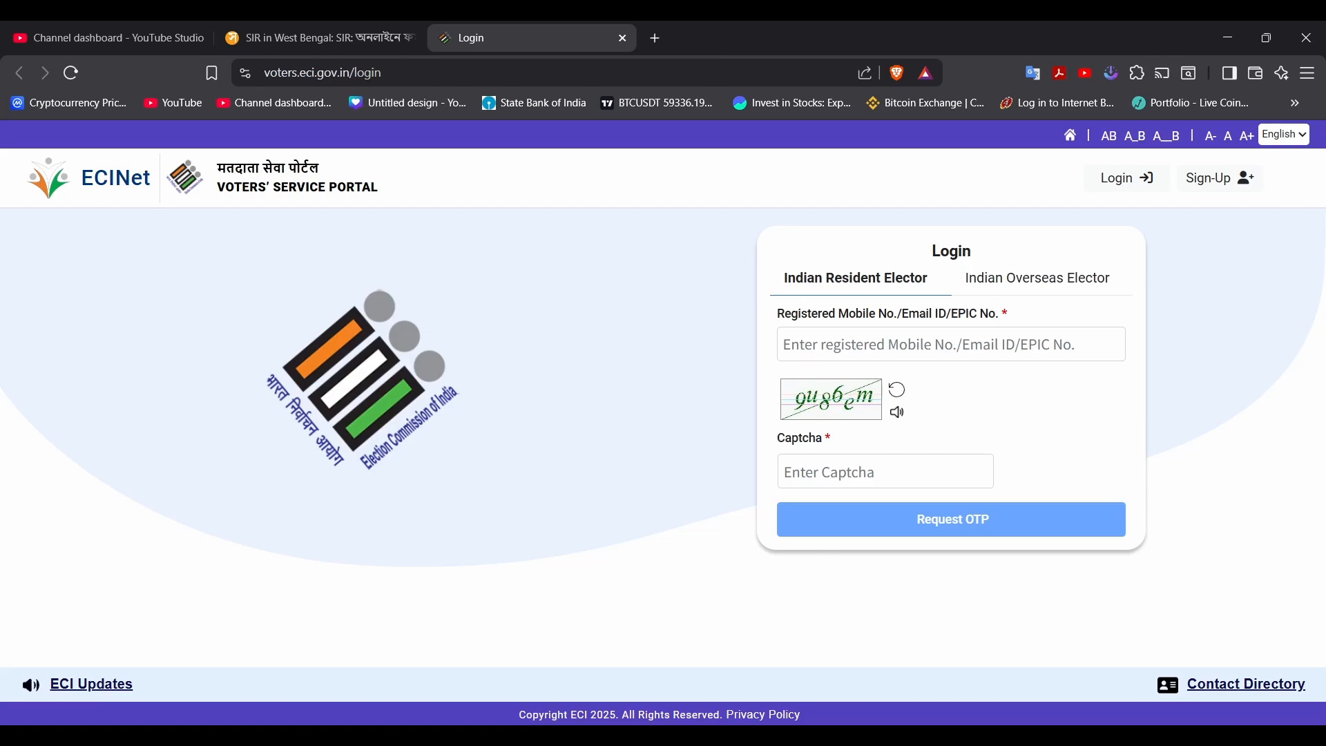
Step: Log in to the voters' portal with the registered mobile number, e-mail ID or EPIC number, the captcha and the received OTP
{"action": "left_click", "coordinate": [198, 38]}
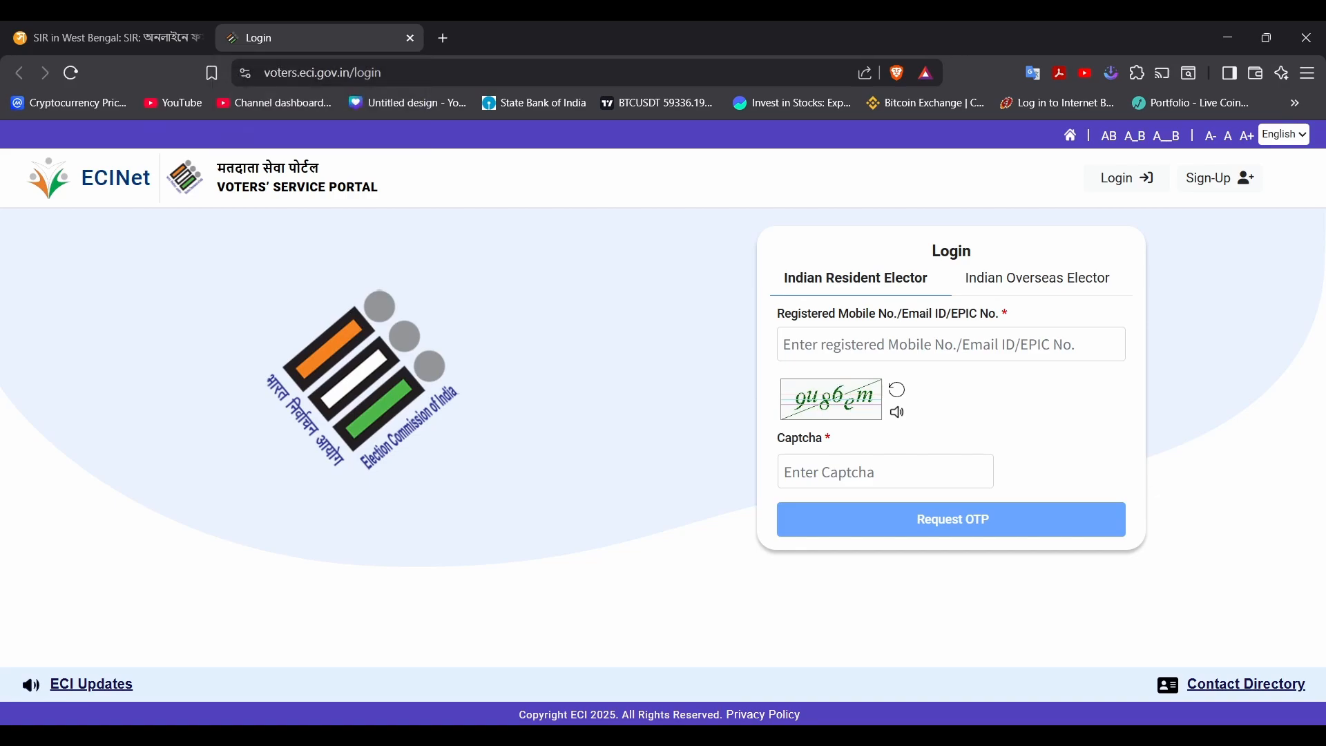
{"action": "left_click", "coordinate": [951, 343]}
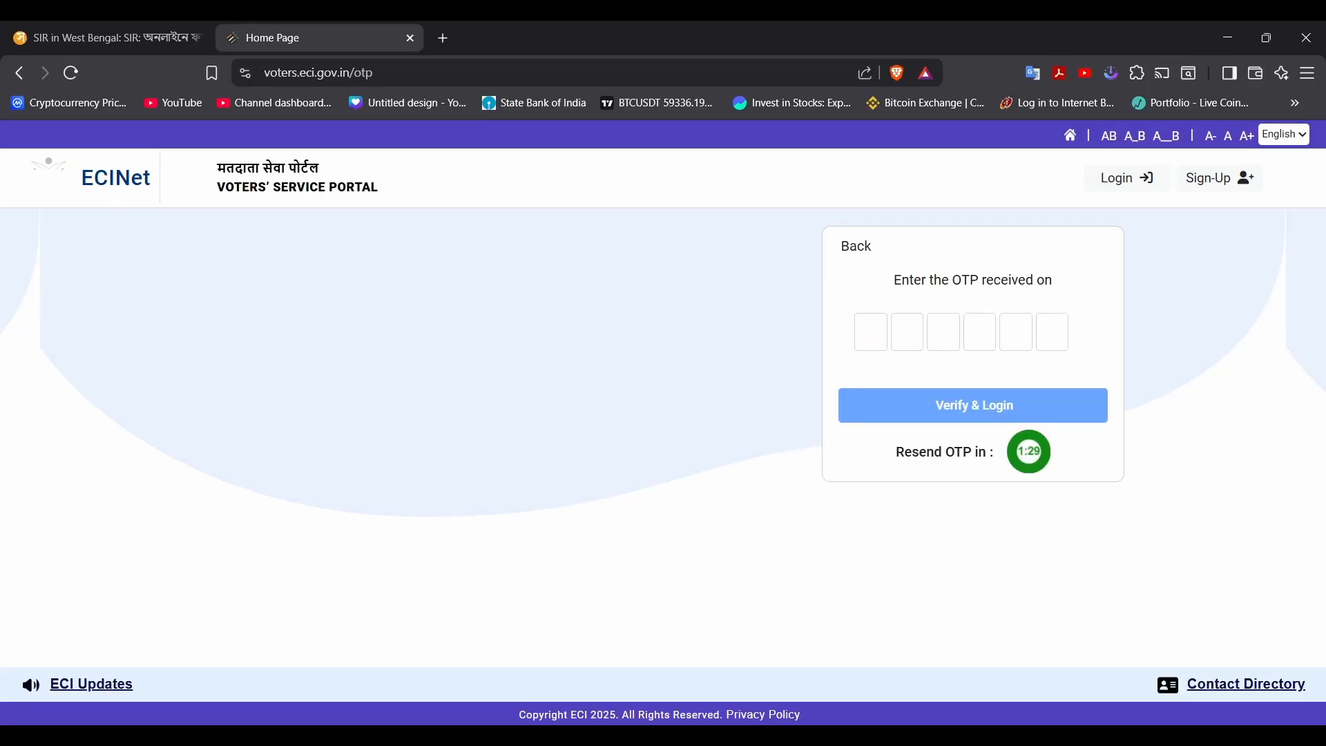
{"action": "left_click", "coordinate": [870, 332]}
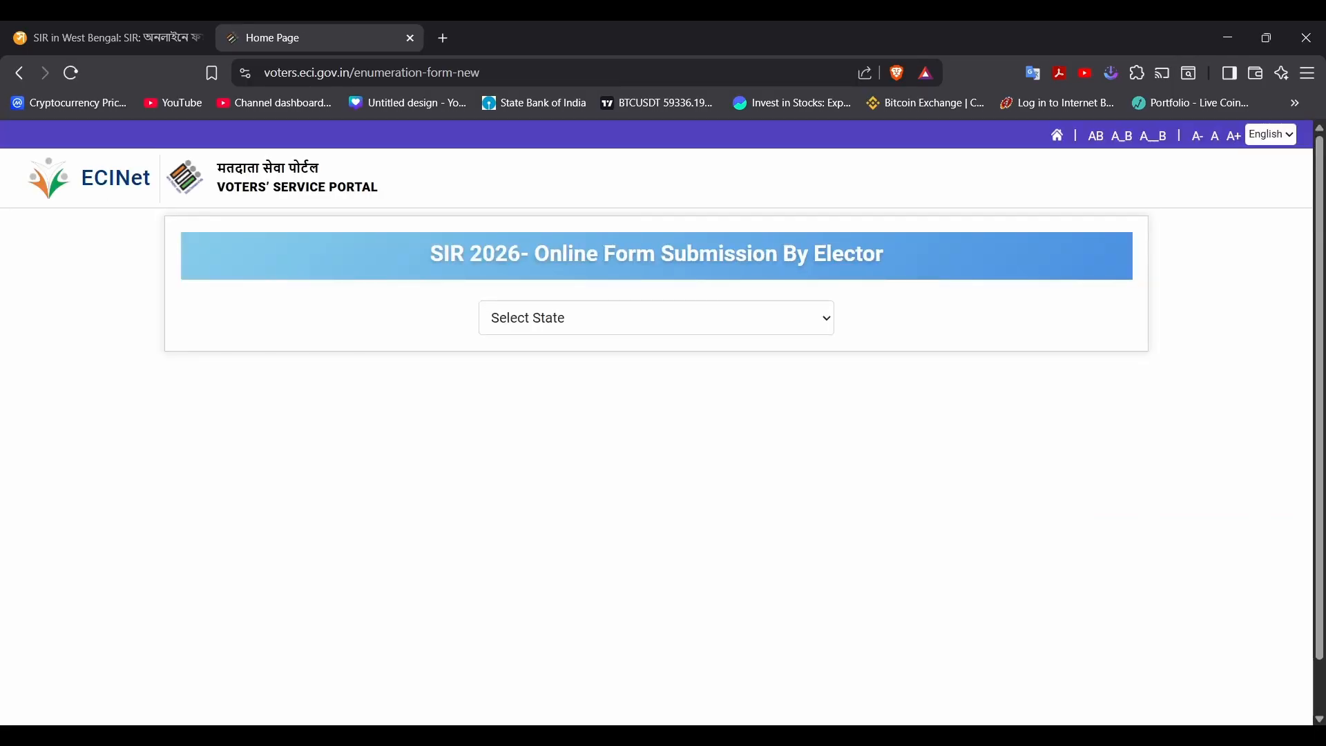
Step: Select West Bengal as the state on the enumeration form and search for the elector by EPIC number
{"action": "left_click", "coordinate": [656, 318]}
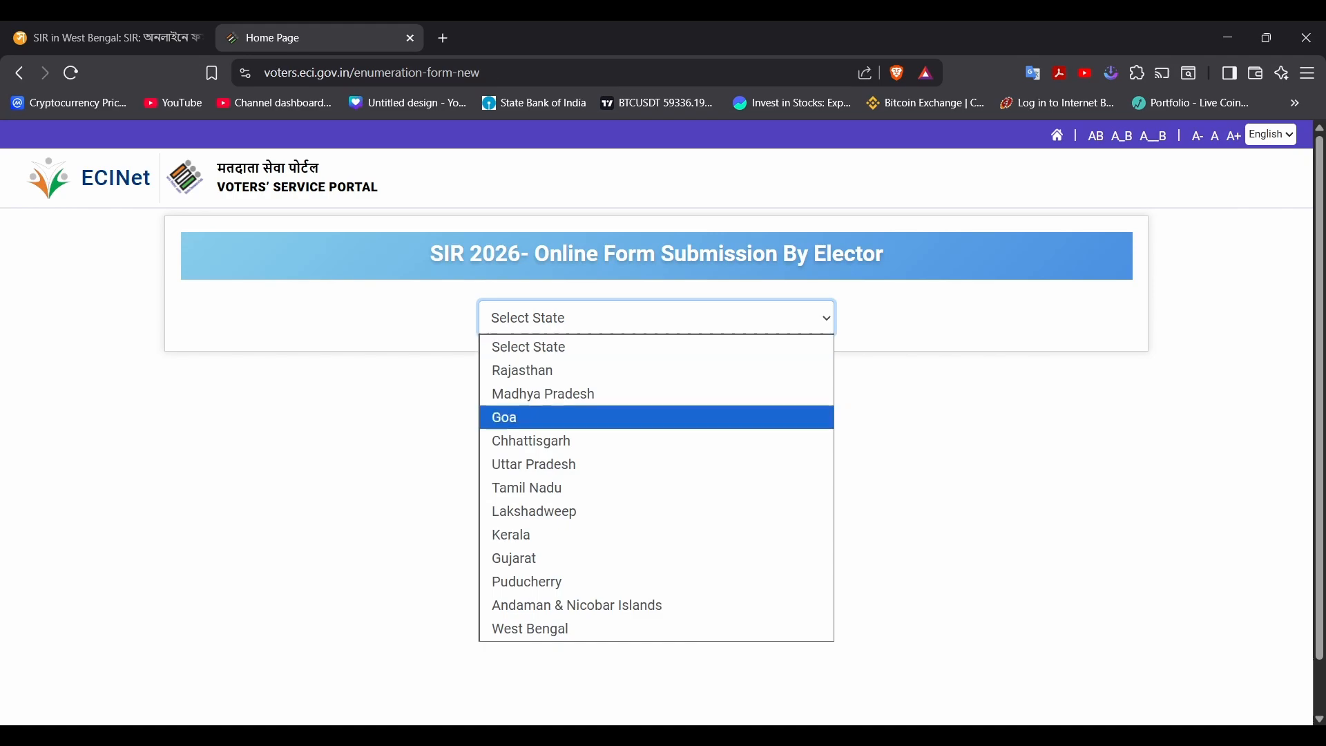
{"action": "left_click", "coordinate": [656, 629]}
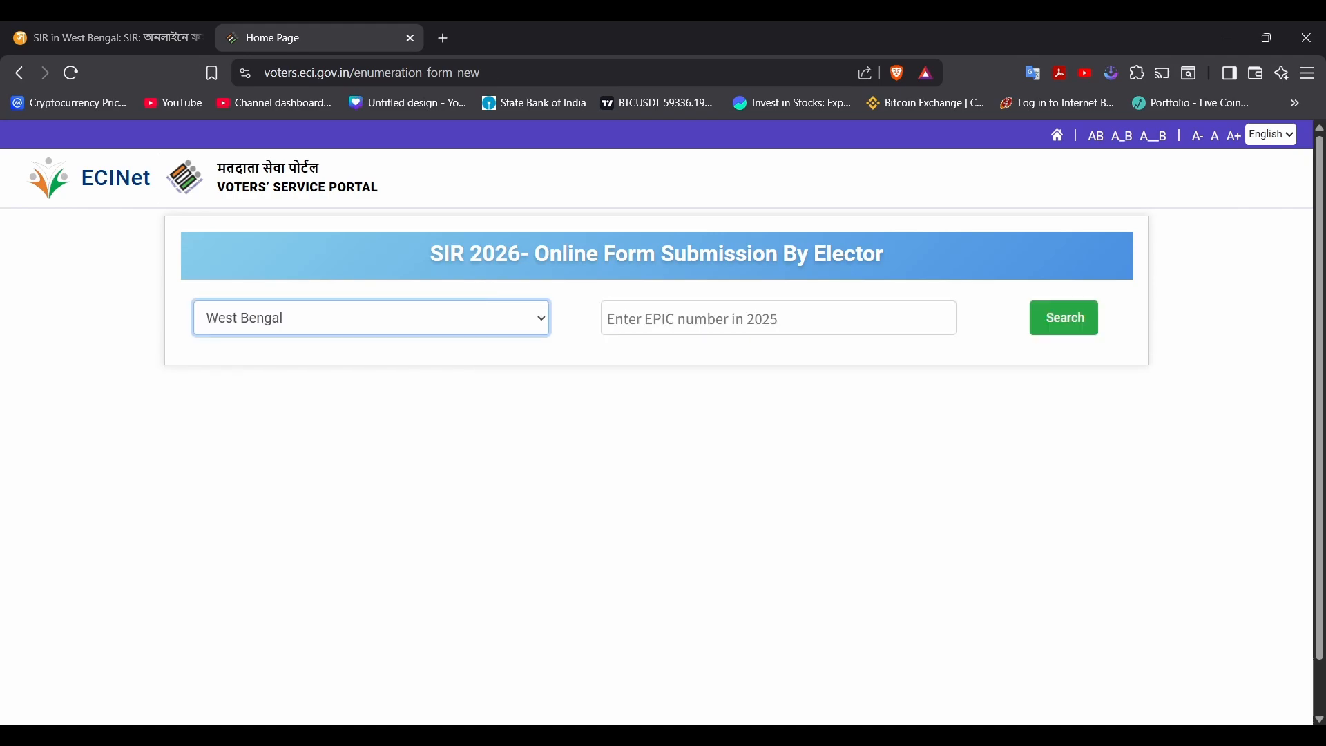
{"action": "left_click", "coordinate": [779, 318]}
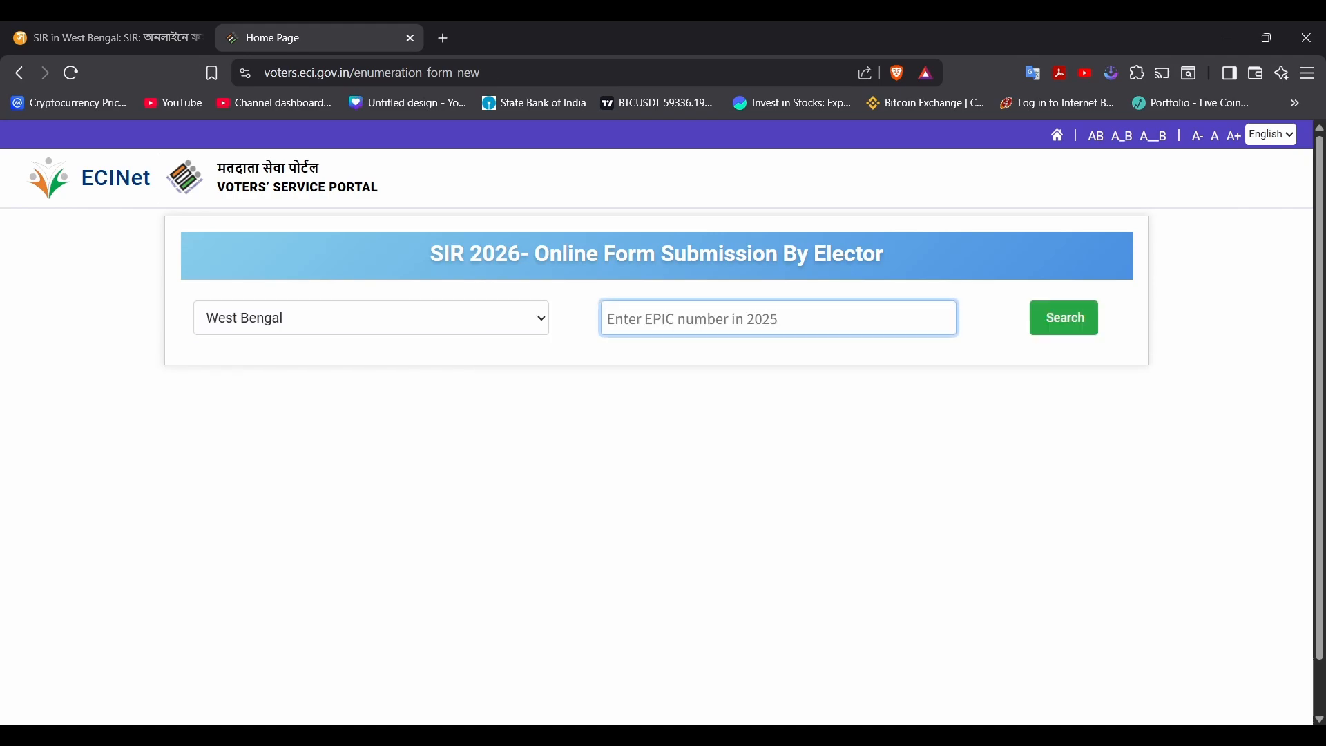
{"action": "key", "text": "F11"}
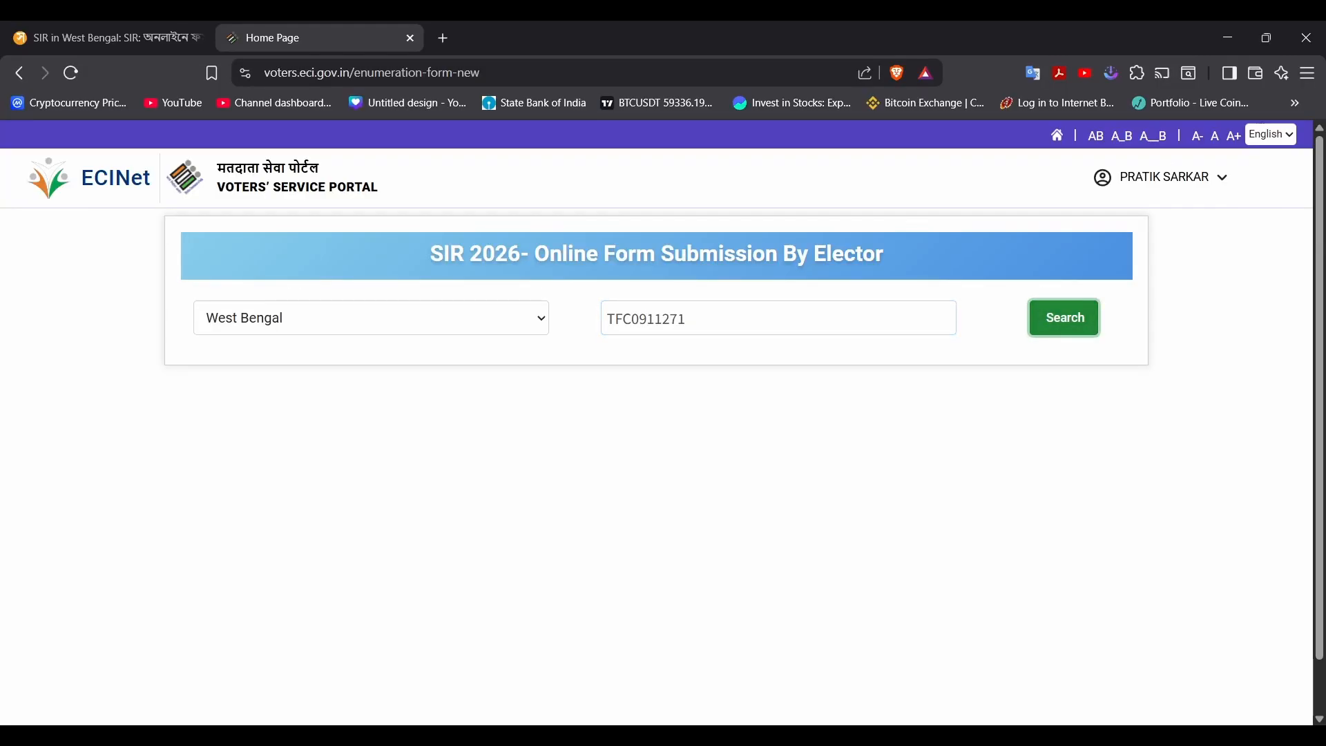
{"action": "left_click", "coordinate": [1075, 268]}
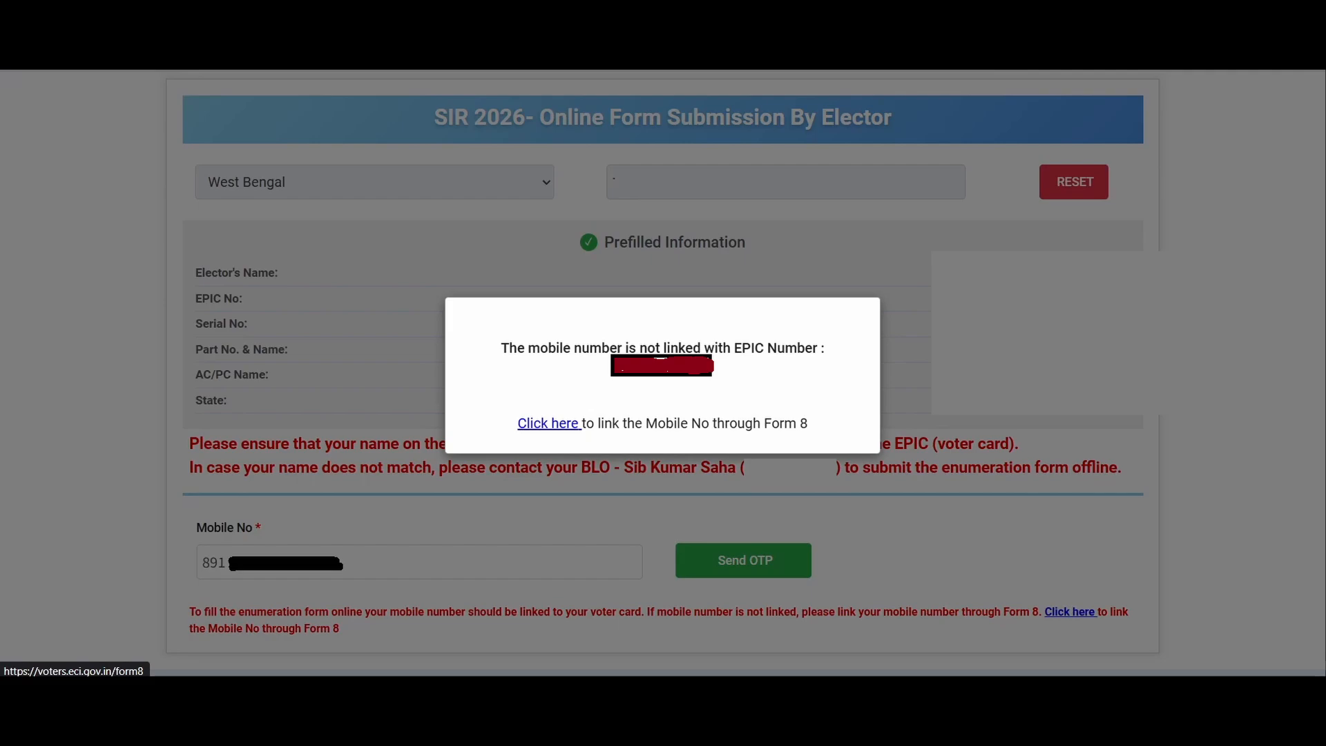
Step: Open Form 8 to link the mobile number, applying for Self as a Correction of Entries in Existing Electoral Roll
{"action": "left_click", "coordinate": [548, 423]}
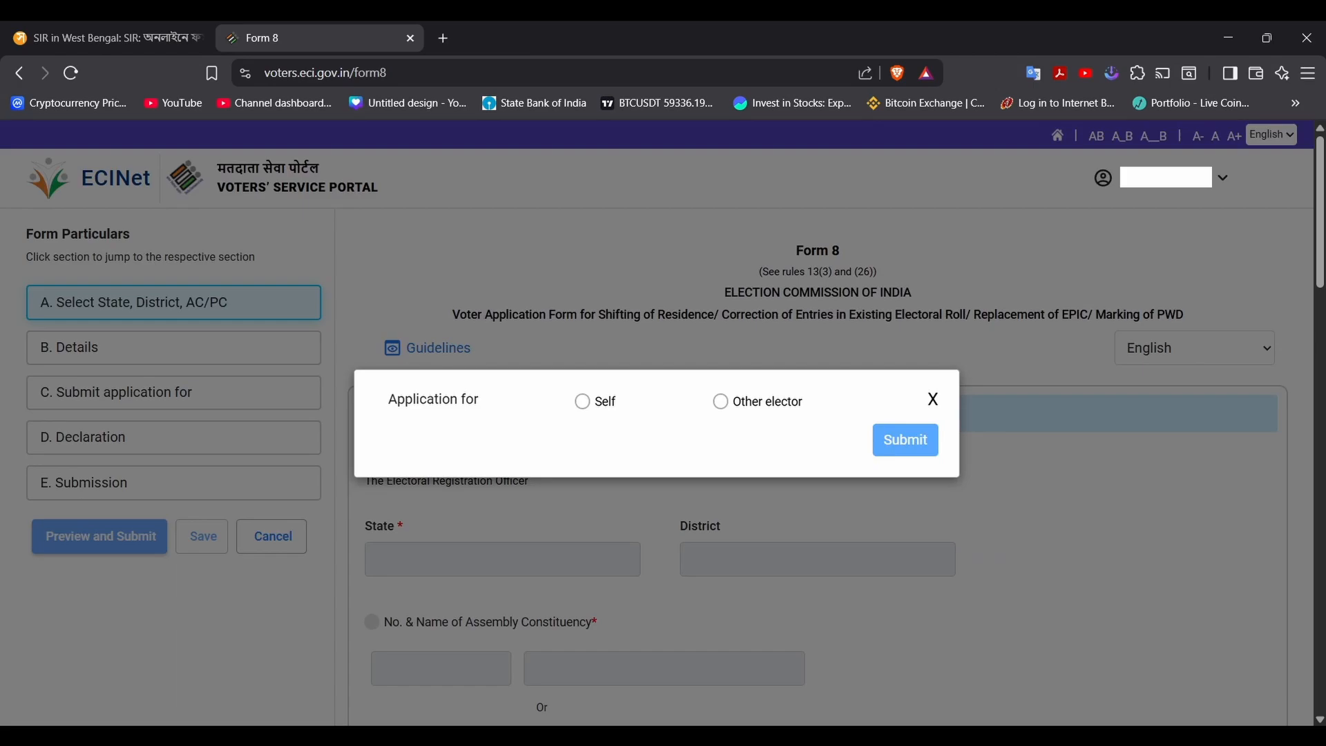
{"action": "left_click", "coordinate": [582, 401]}
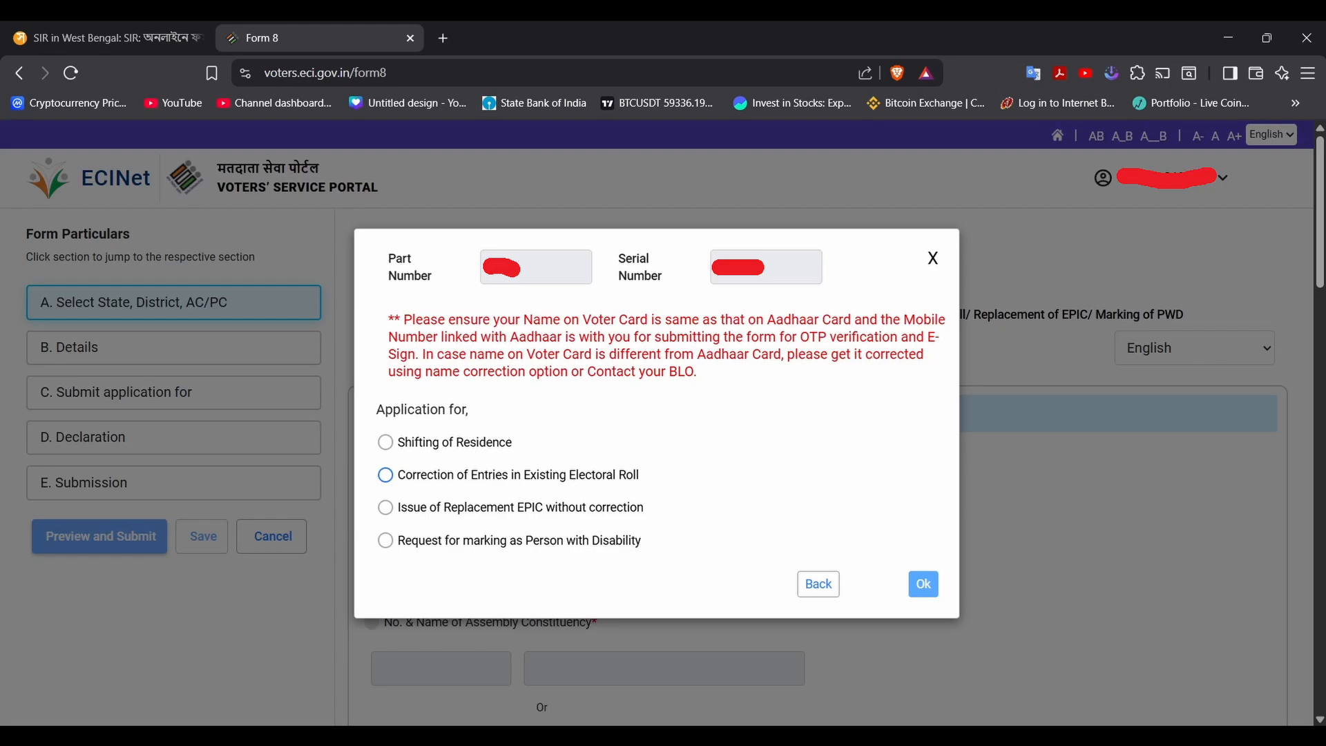
{"action": "key", "text": "Escape"}
Step: Fill in the applicant's own Aadhaar number, mobile number and e-mail, and enter the mobile number under the Mobile Number correction option
{"action": "scroll", "coordinate": [817, 423], "scroll_direction": "down", "scroll_amount": 1}
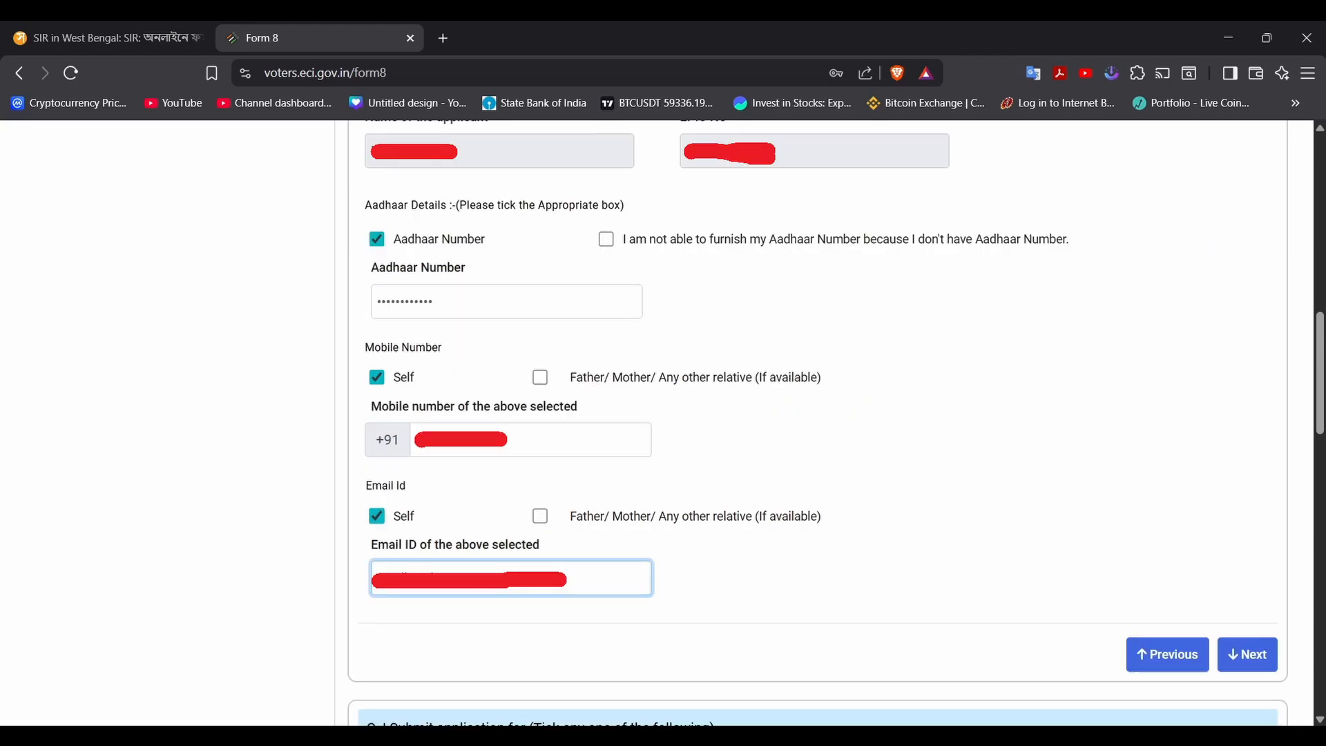
{"action": "left_click", "coordinate": [1247, 654]}
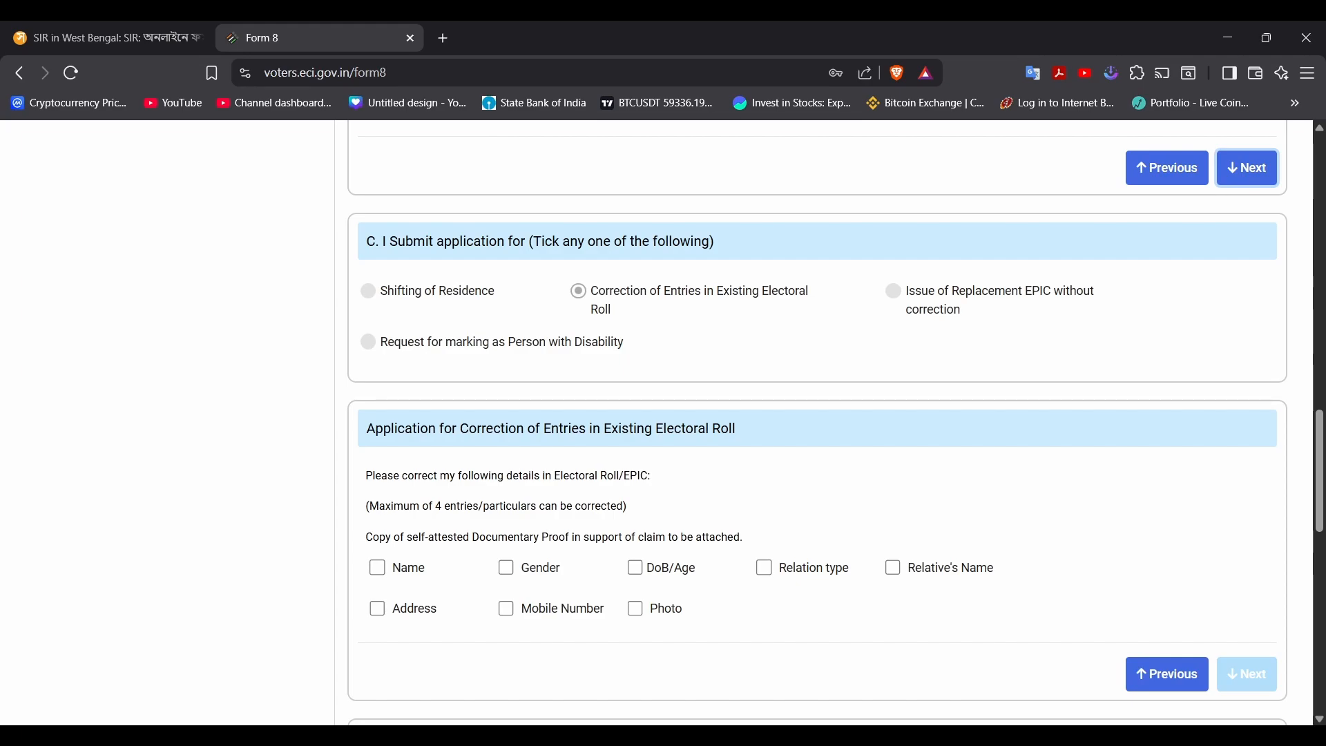
{"action": "scroll", "coordinate": [815, 421], "scroll_direction": "down", "scroll_amount": 3}
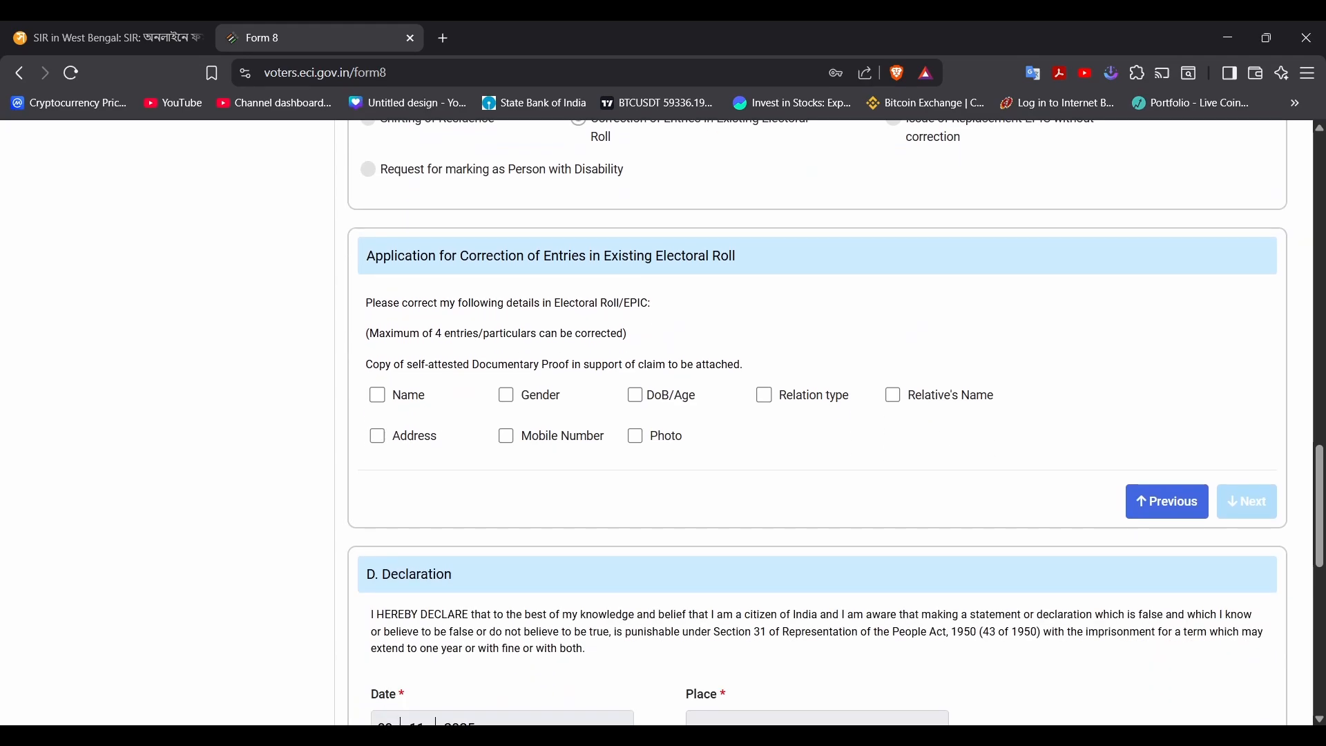
{"action": "left_click", "coordinate": [506, 436]}
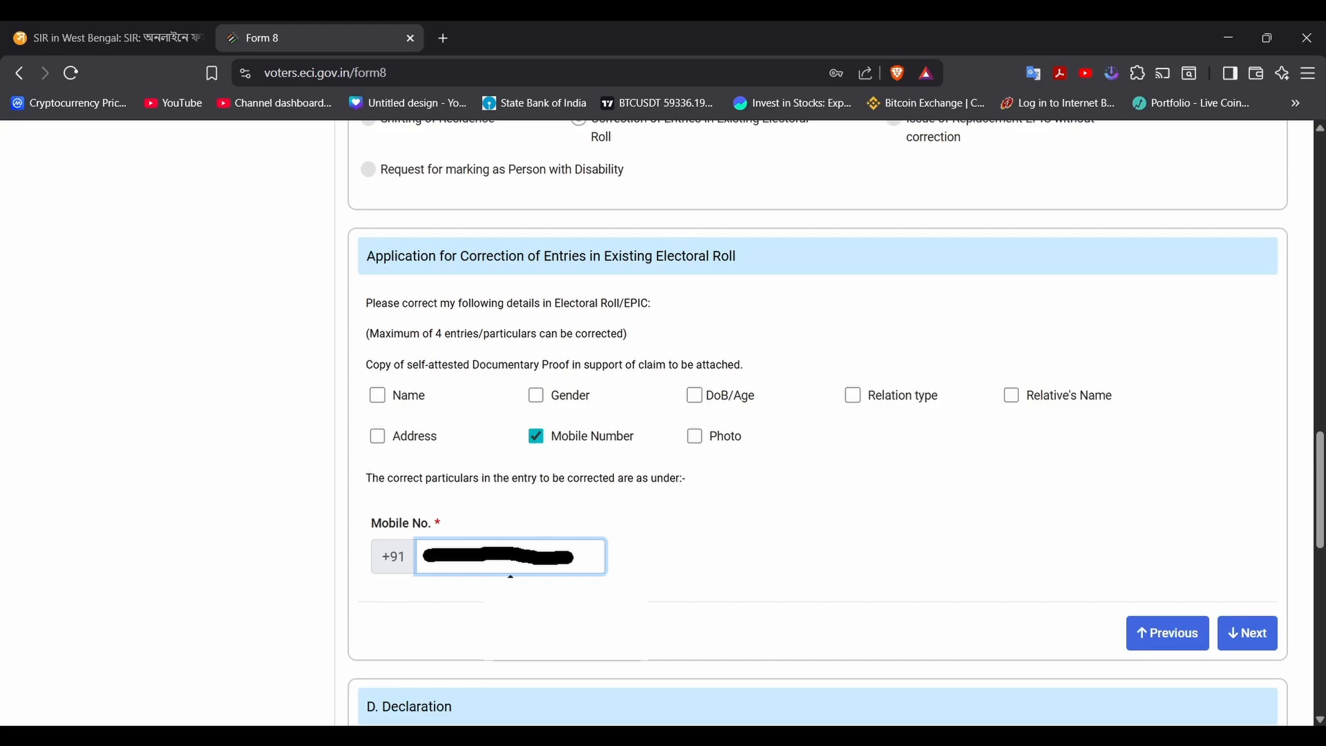
{"action": "key", "text": "Tab"}
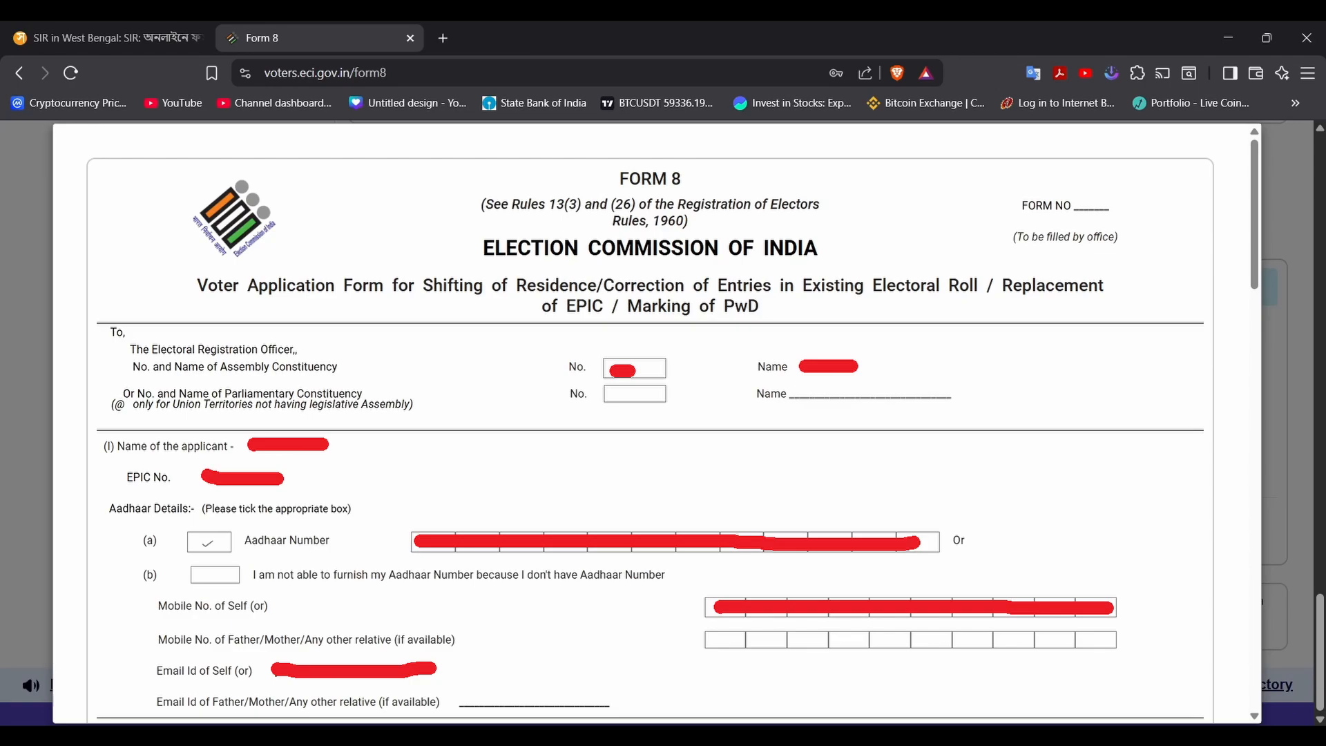
Step: Review the Form 8 preview through to the declaration, eSign and submit it, and confirm the submission
{"action": "scroll", "coordinate": [652, 421], "scroll_direction": "down", "scroll_amount": 20}
{"action": "scroll", "coordinate": [652, 421], "scroll_direction": "down", "scroll_amount": 1}
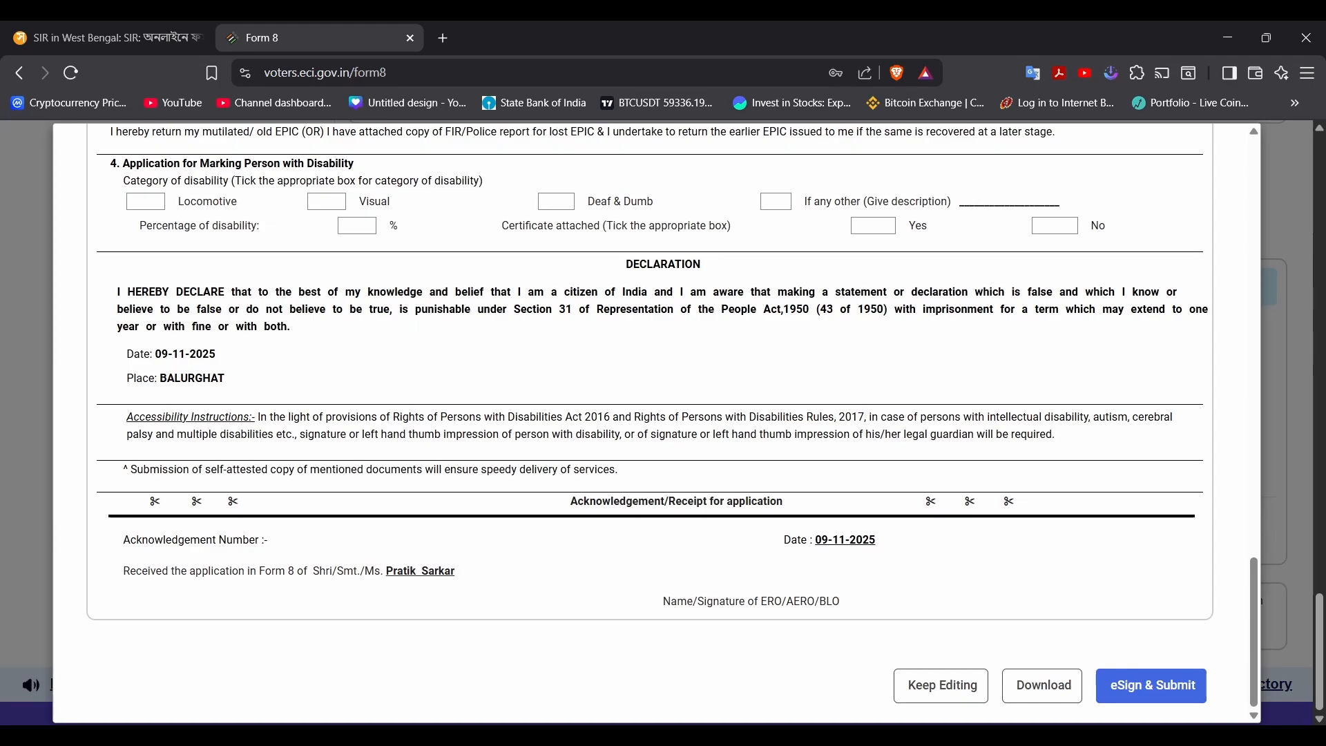
{"action": "left_click", "coordinate": [1151, 685]}
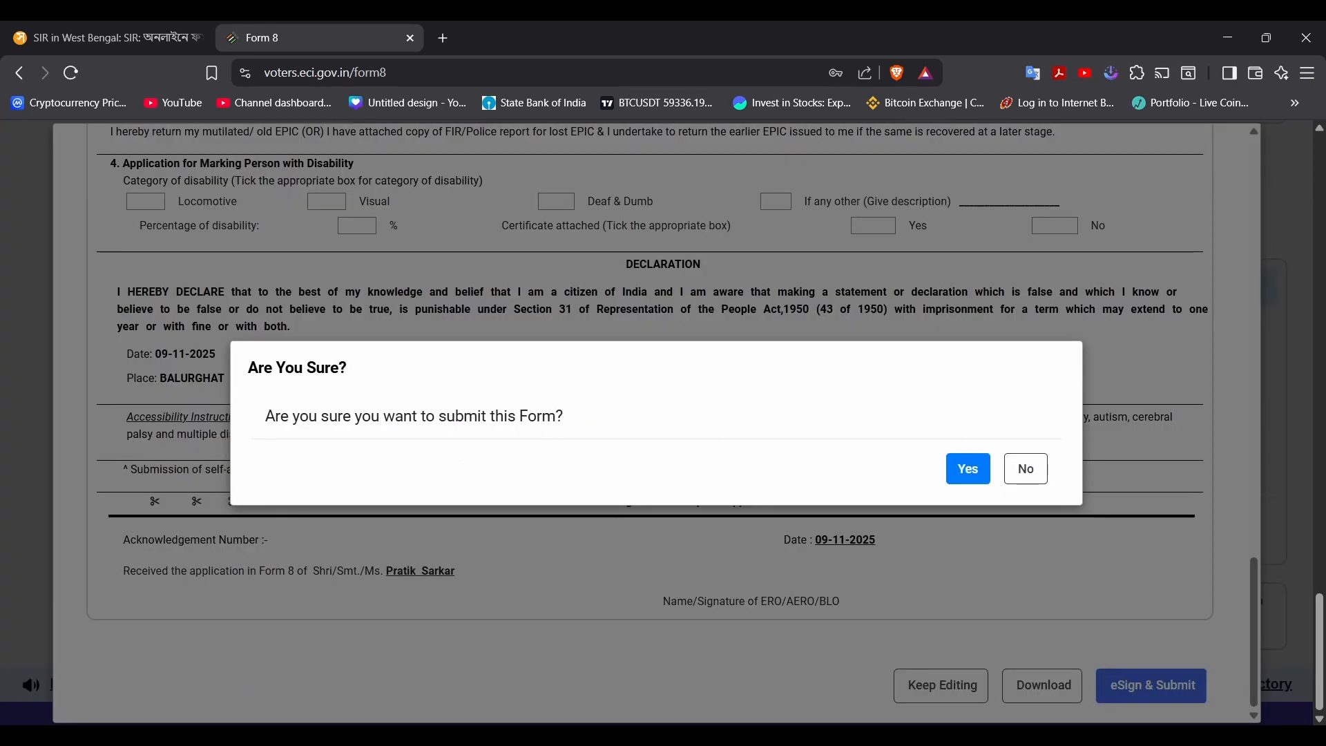
{"action": "left_click", "coordinate": [968, 468]}
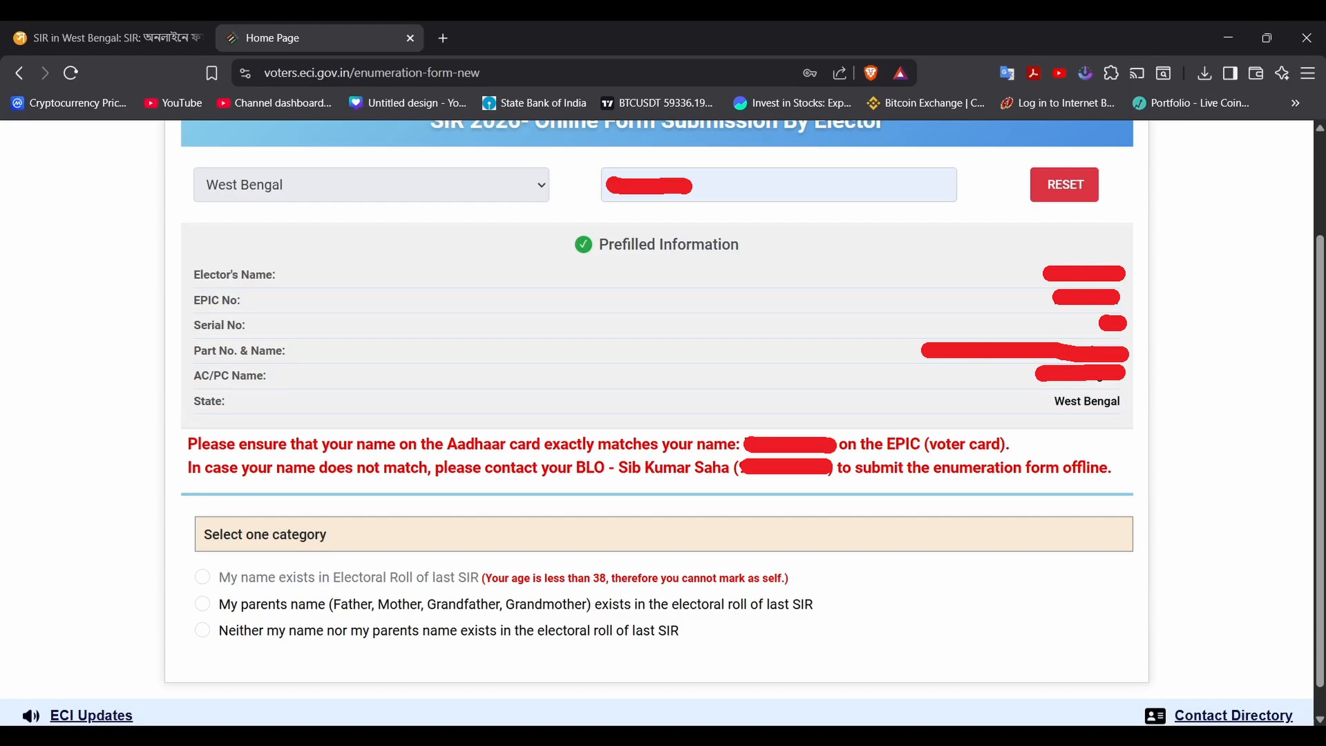
Step: Select the category "My parents name (Father, Mother, Grandfather, Grandmother) exists in the electoral roll of last SIR" and keep that selection
{"action": "left_click", "coordinate": [203, 604]}
{"action": "scroll", "coordinate": [663, 414], "scroll_direction": "down", "scroll_amount": 5}
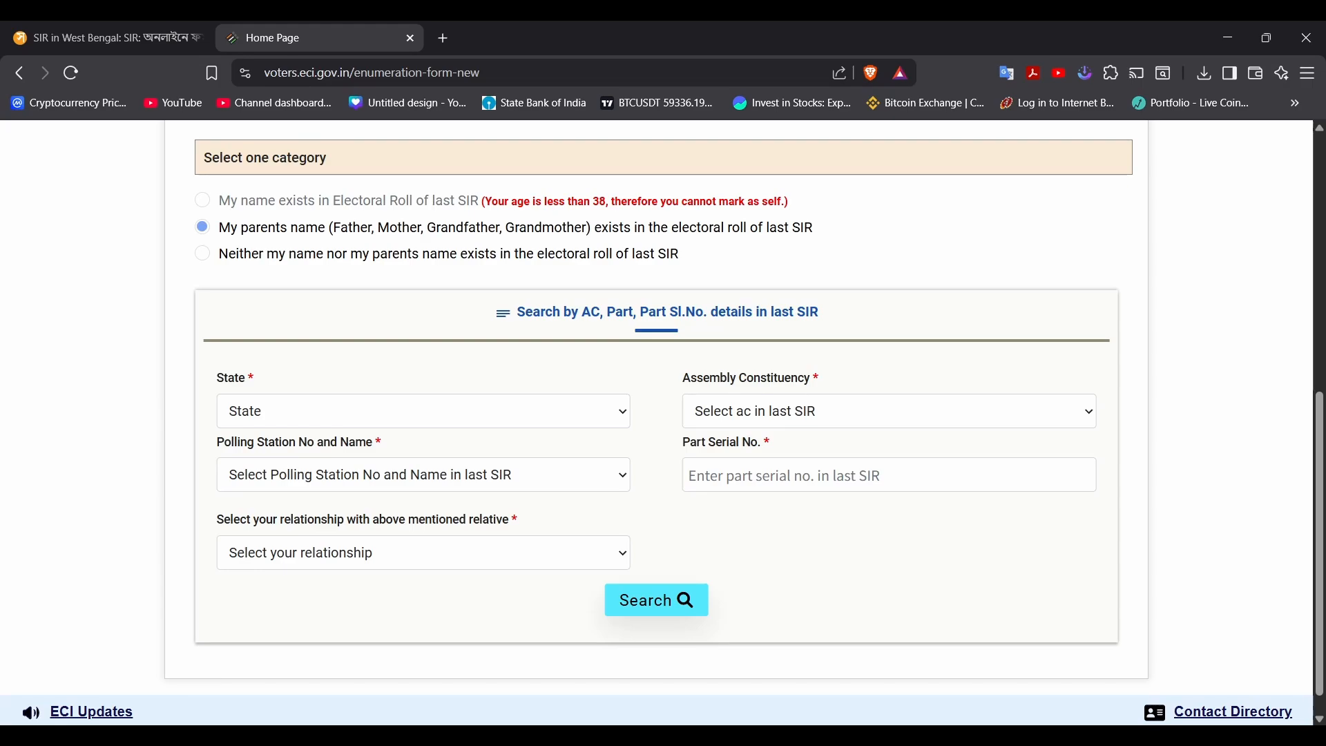
{"action": "left_click", "coordinate": [203, 254]}
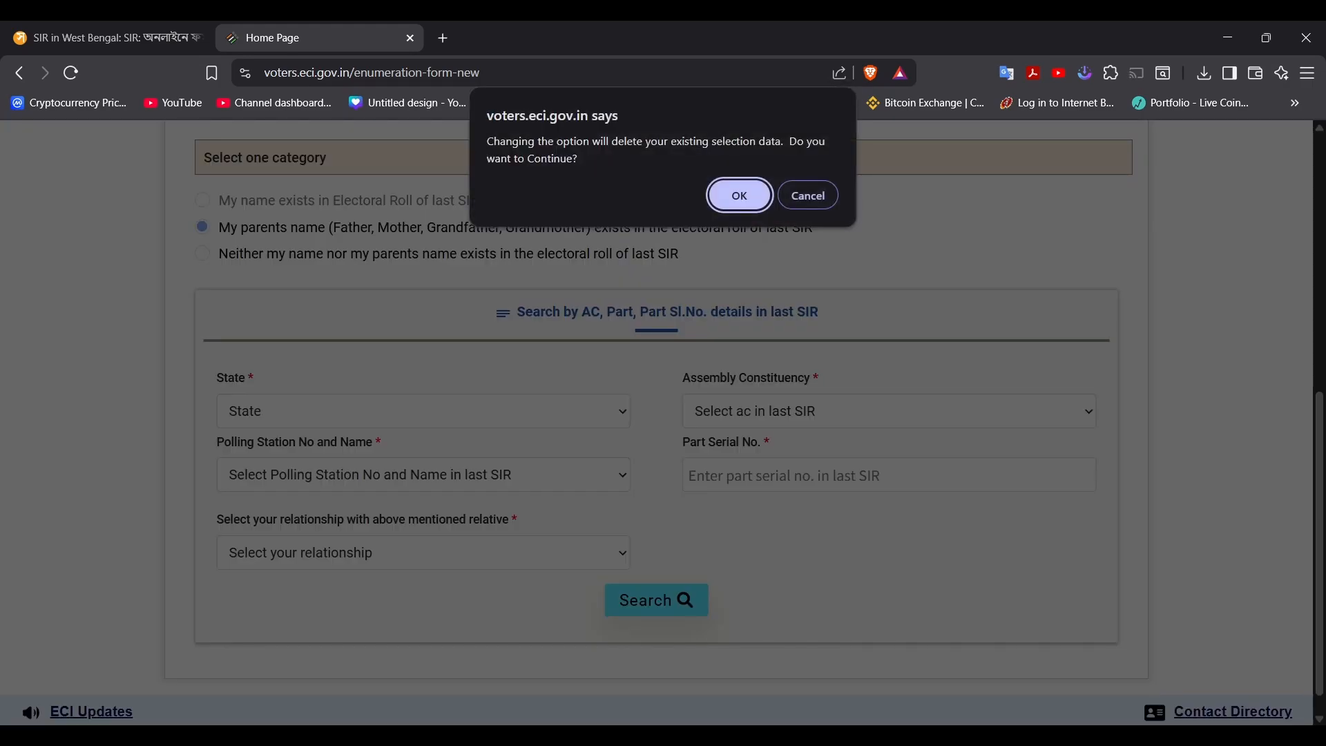
{"action": "left_click", "coordinate": [807, 196]}
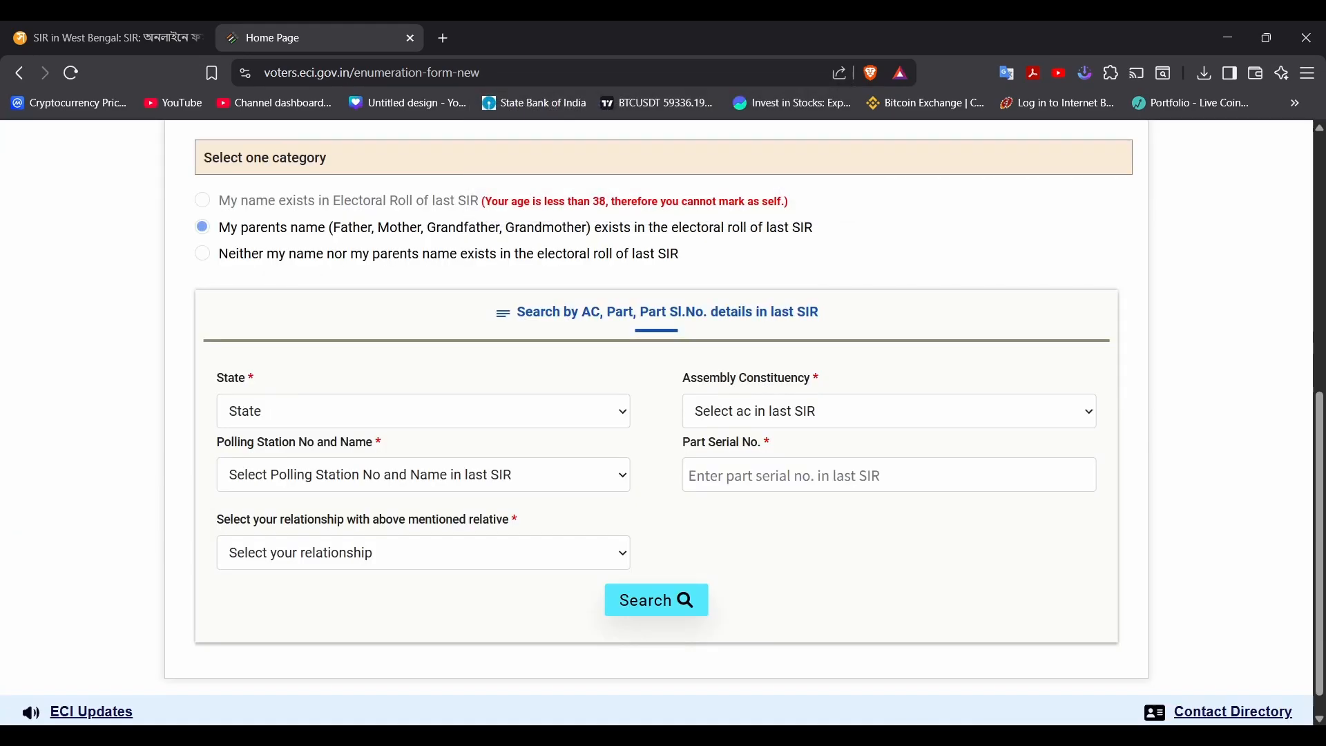
Step: Set the state for the last SIR search to S25-WEST BENGAL
{"action": "left_click", "coordinate": [423, 411]}
{"action": "scroll", "coordinate": [417, 207], "scroll_direction": "down", "scroll_amount": 8}
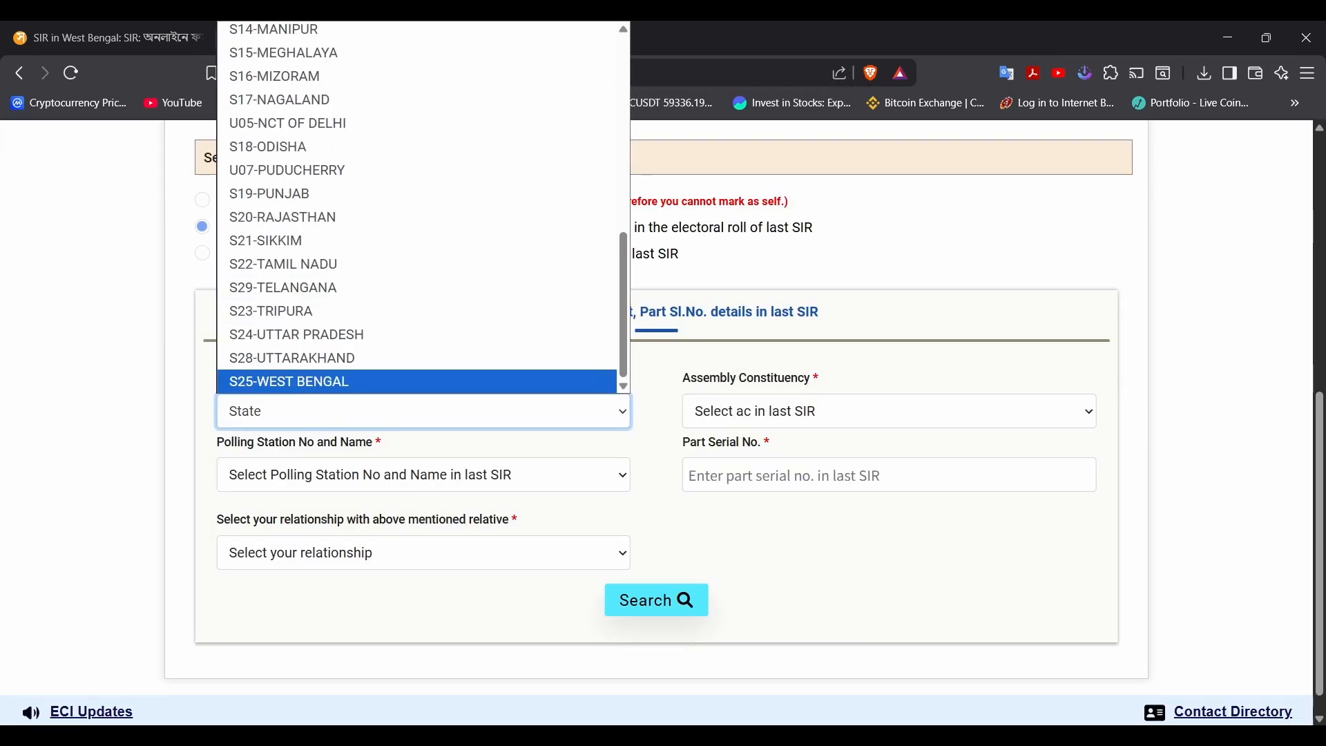
{"action": "left_click", "coordinate": [297, 379]}
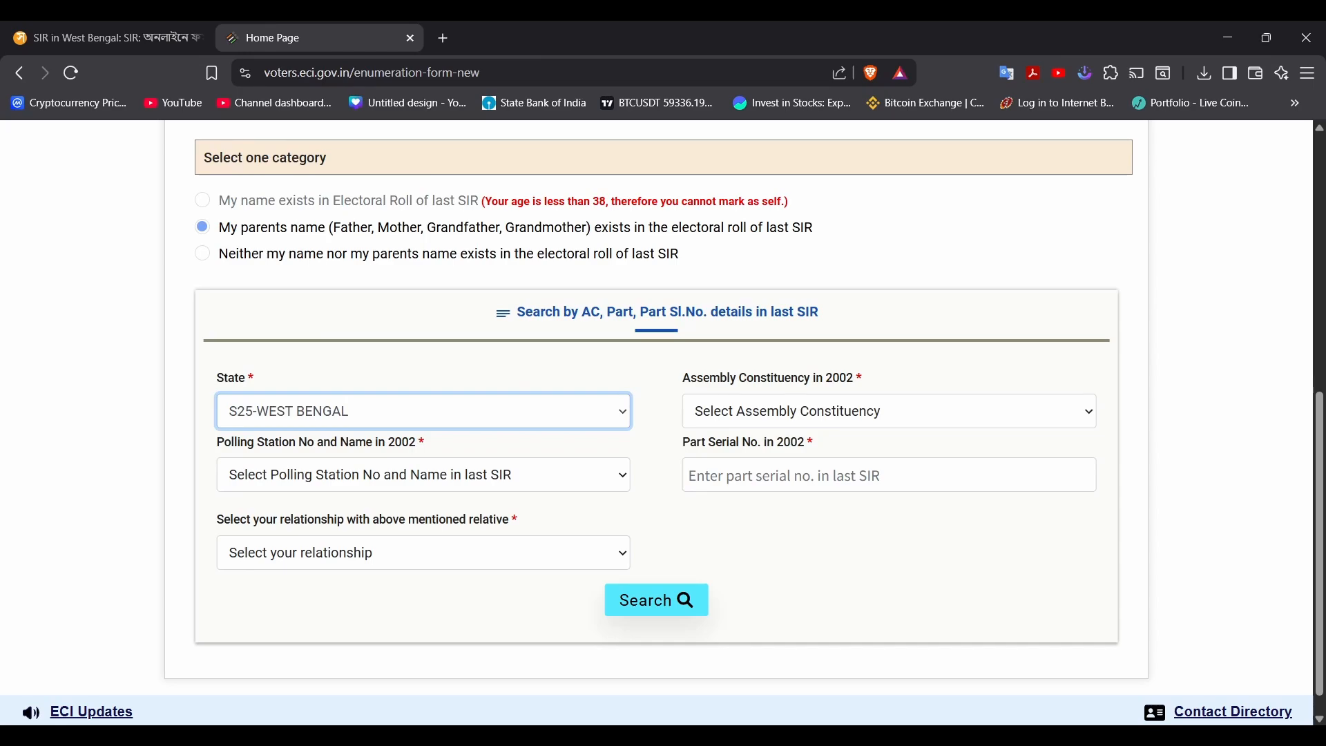
{"action": "left_click", "coordinate": [423, 474]}
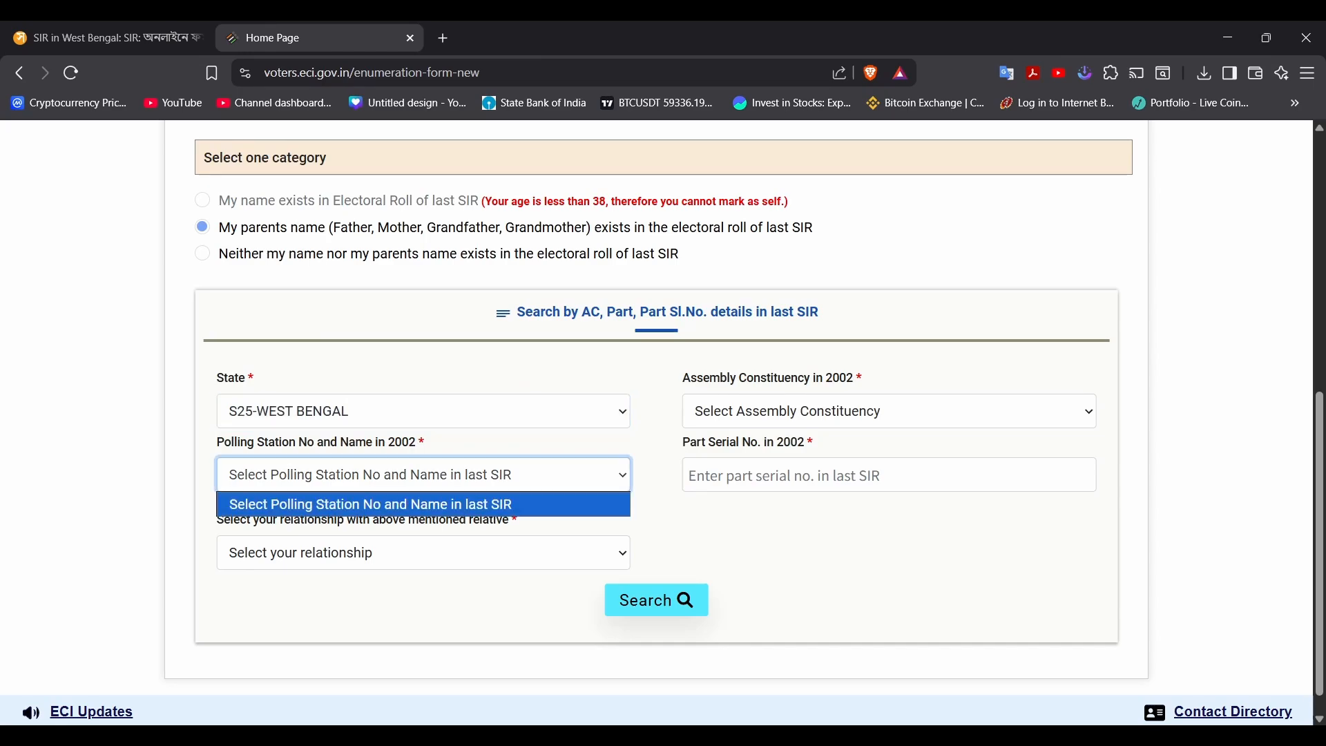
{"action": "left_click", "coordinate": [423, 474]}
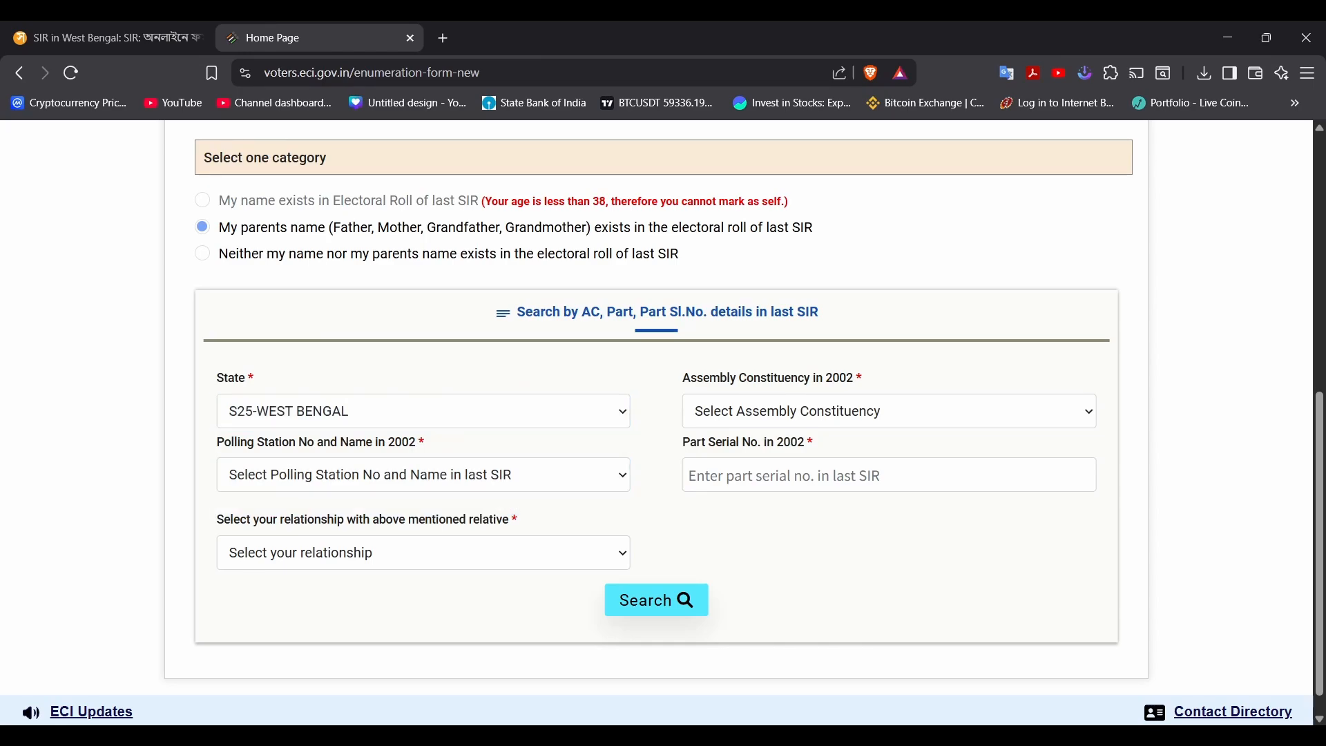
Step: Set the Assembly Constituency in 2002 to 38-BALURGHAT
{"action": "left_click", "coordinate": [890, 411]}
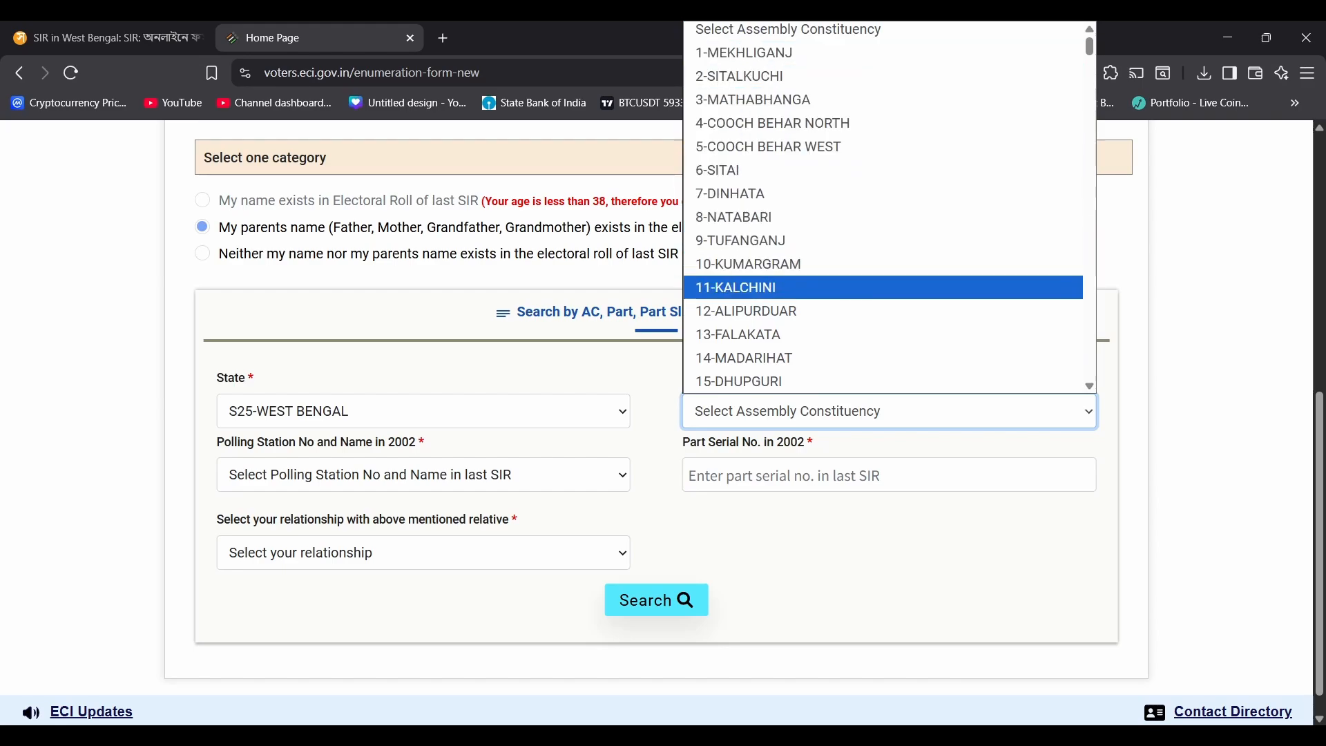
{"action": "scroll", "coordinate": [890, 207], "scroll_direction": "down", "scroll_amount": 3}
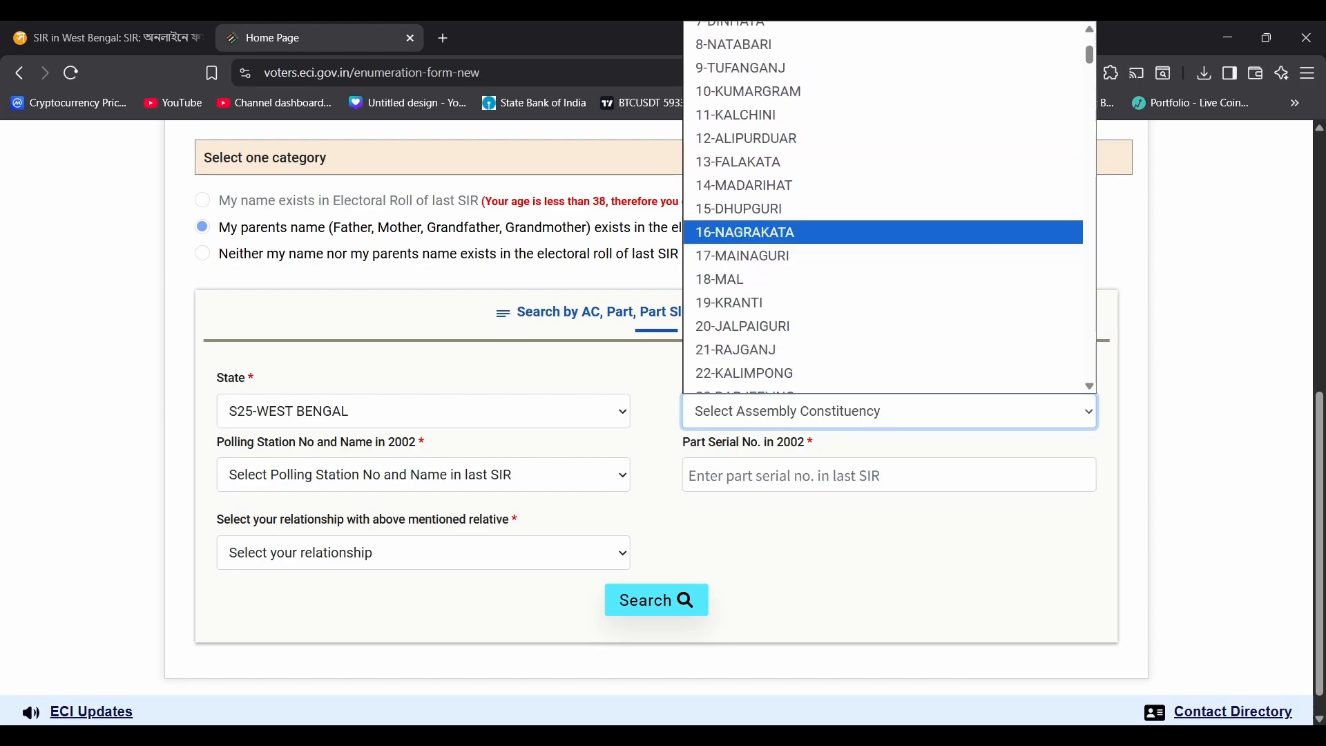
{"action": "scroll", "coordinate": [889, 232], "scroll_direction": "down", "scroll_amount": 5}
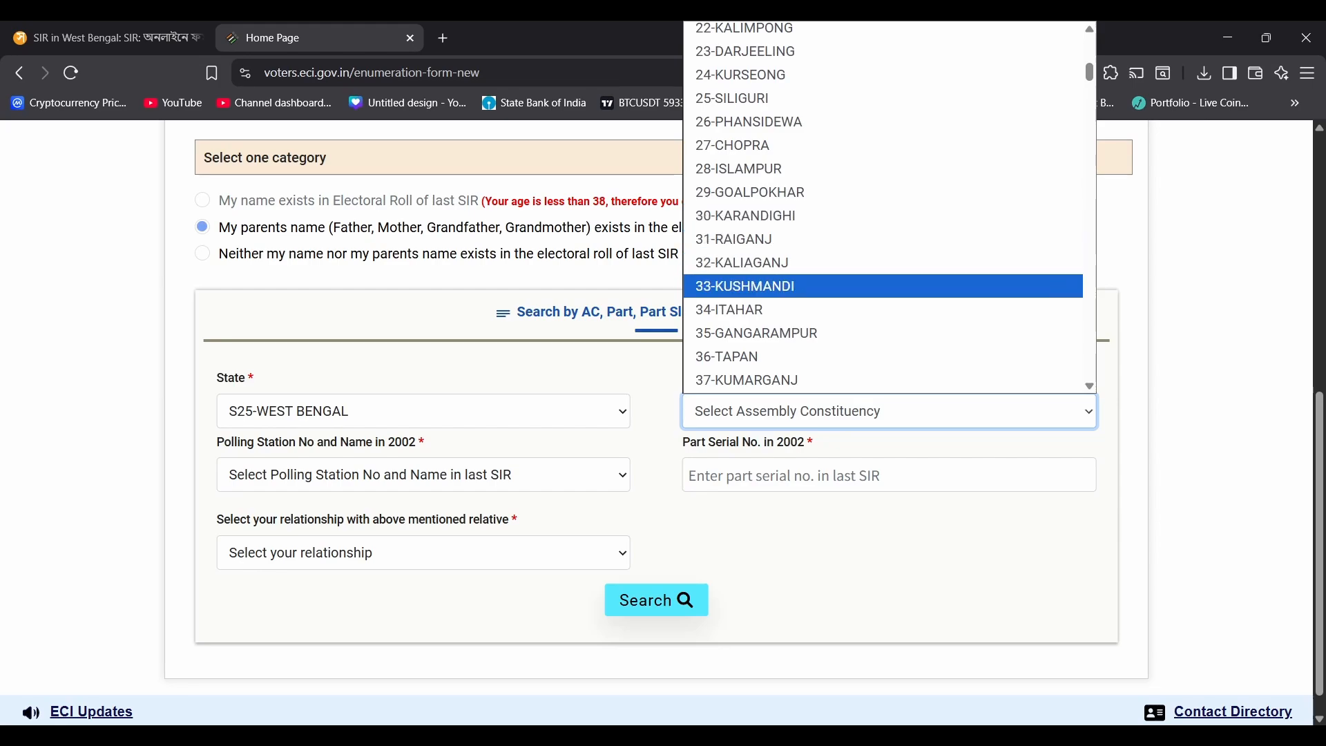
{"action": "scroll", "coordinate": [884, 216], "scroll_direction": "down", "scroll_amount": 1}
{"action": "scroll", "coordinate": [884, 215], "scroll_direction": "down", "scroll_amount": 2}
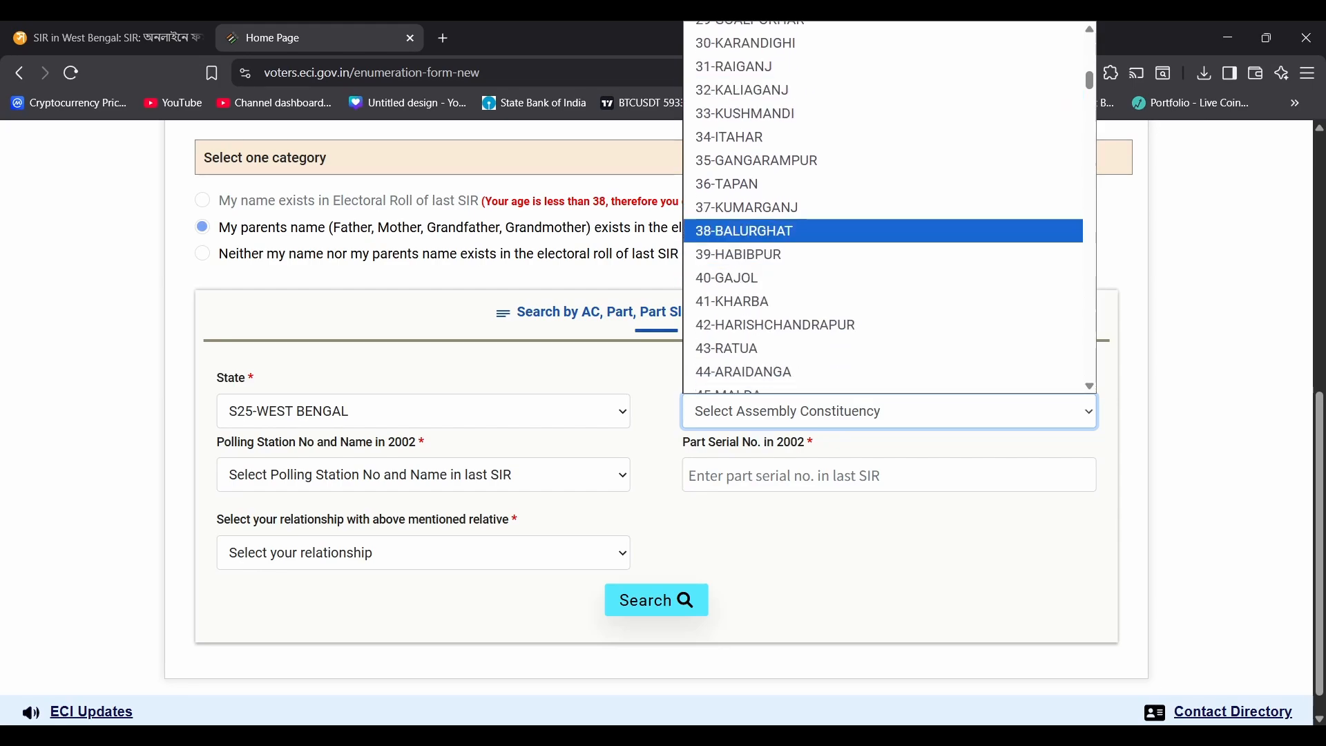
{"action": "left_click", "coordinate": [884, 216]}
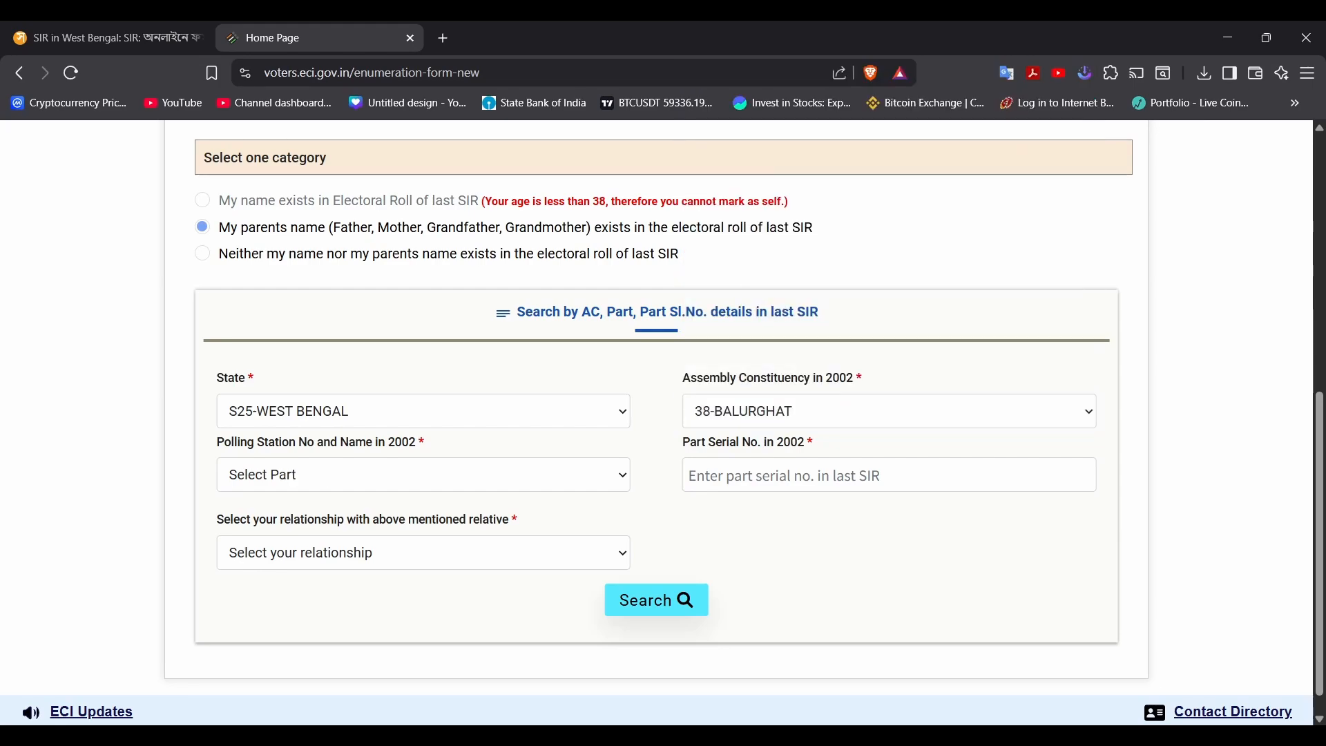
Step: Set the Polling Station No and Name in 2002 to "34-34, JOGOMAYA KISHALAY VIDYANIKETAN ( UTTAR)"
{"action": "left_click", "coordinate": [424, 475]}
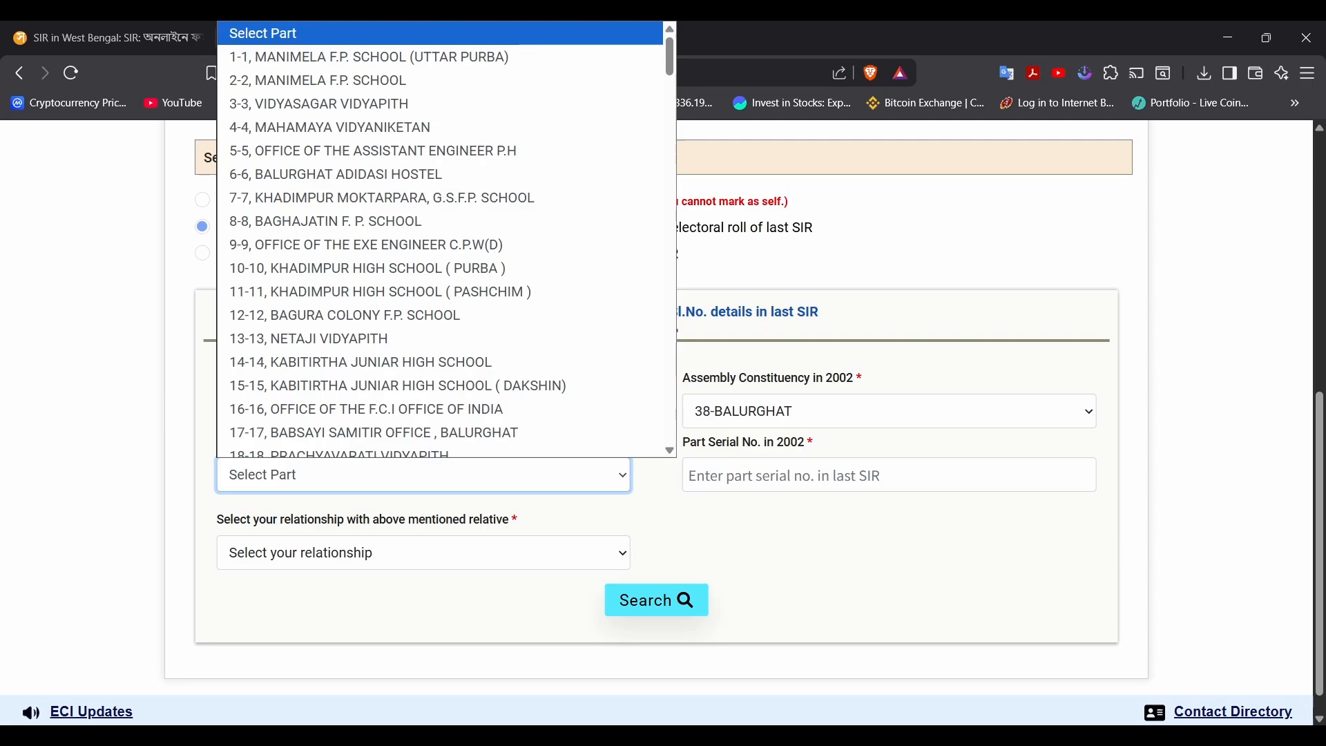
{"action": "scroll", "coordinate": [442, 304], "scroll_direction": "down", "scroll_amount": 5}
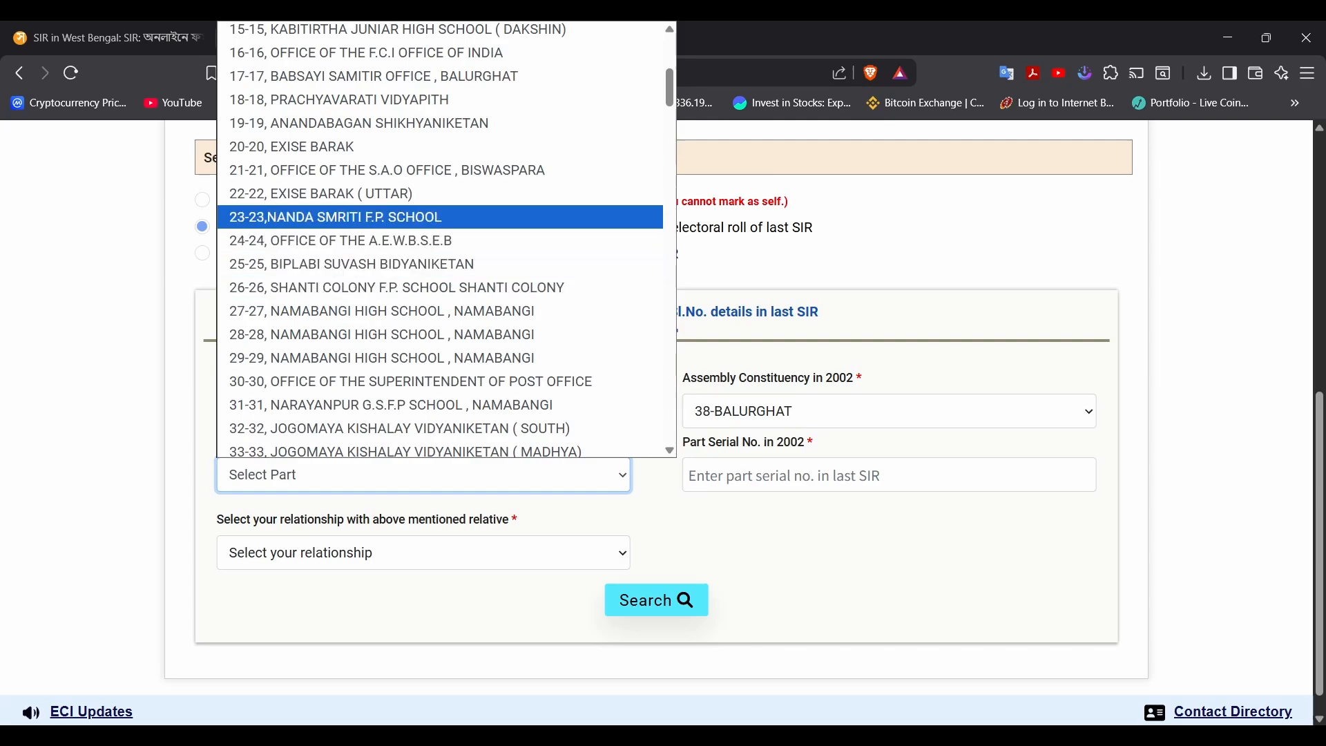
{"action": "scroll", "coordinate": [414, 373], "scroll_direction": "down", "scroll_amount": 3}
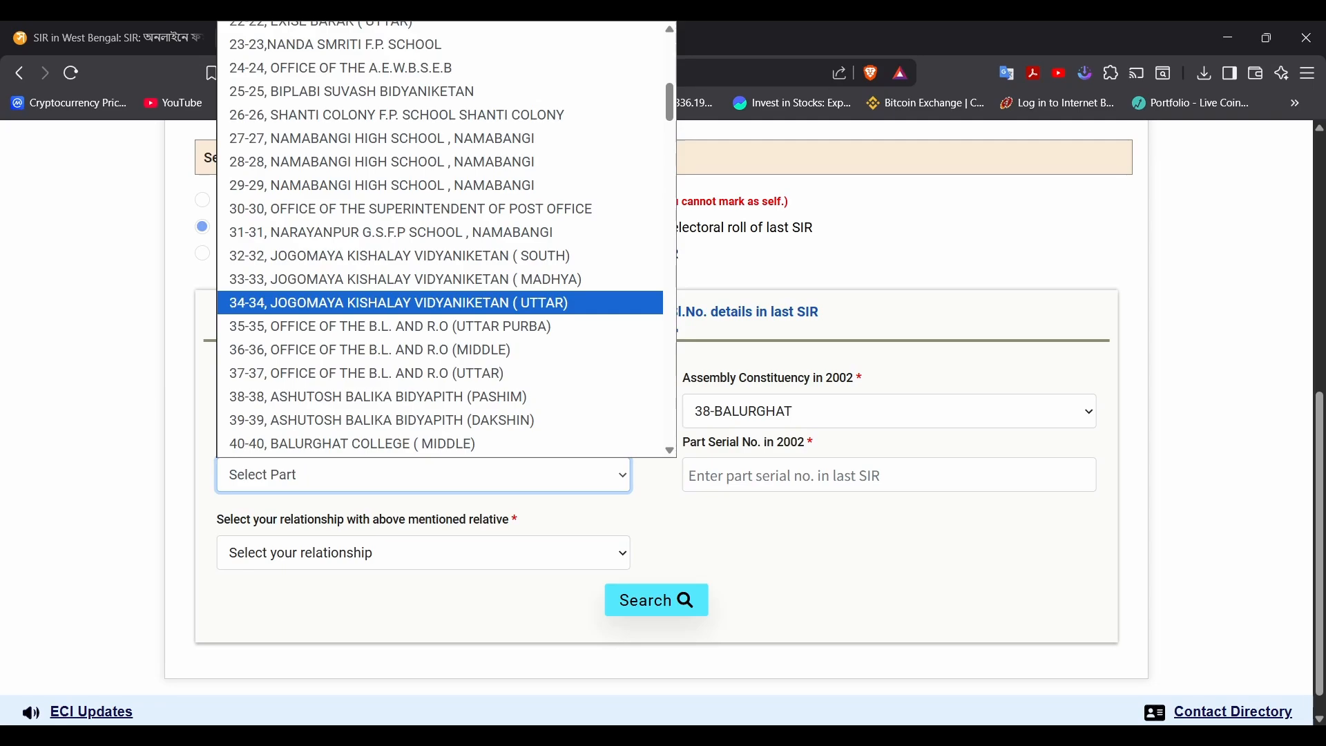
{"action": "key", "text": "Up"}
{"action": "key", "text": "Up"}
{"action": "key", "text": "Up"}
{"action": "key", "text": "Up"}
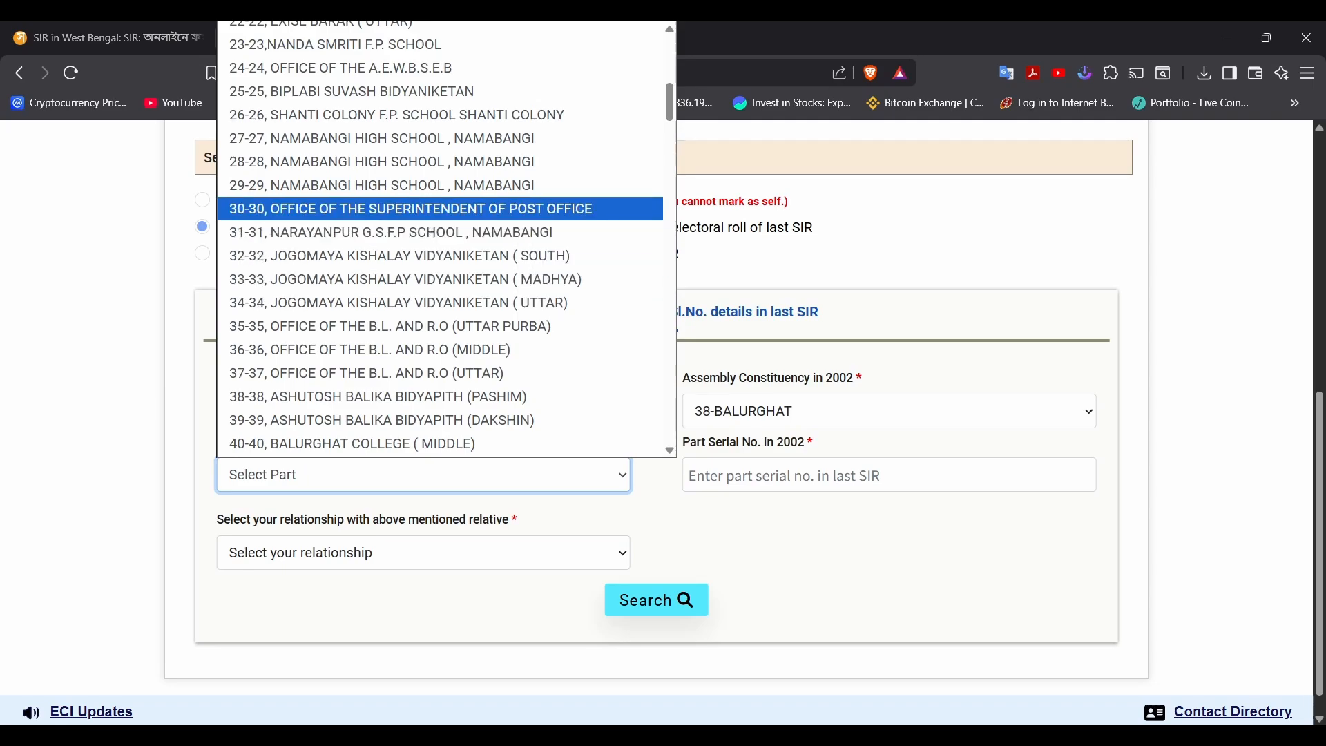
{"action": "key", "text": "Down"}
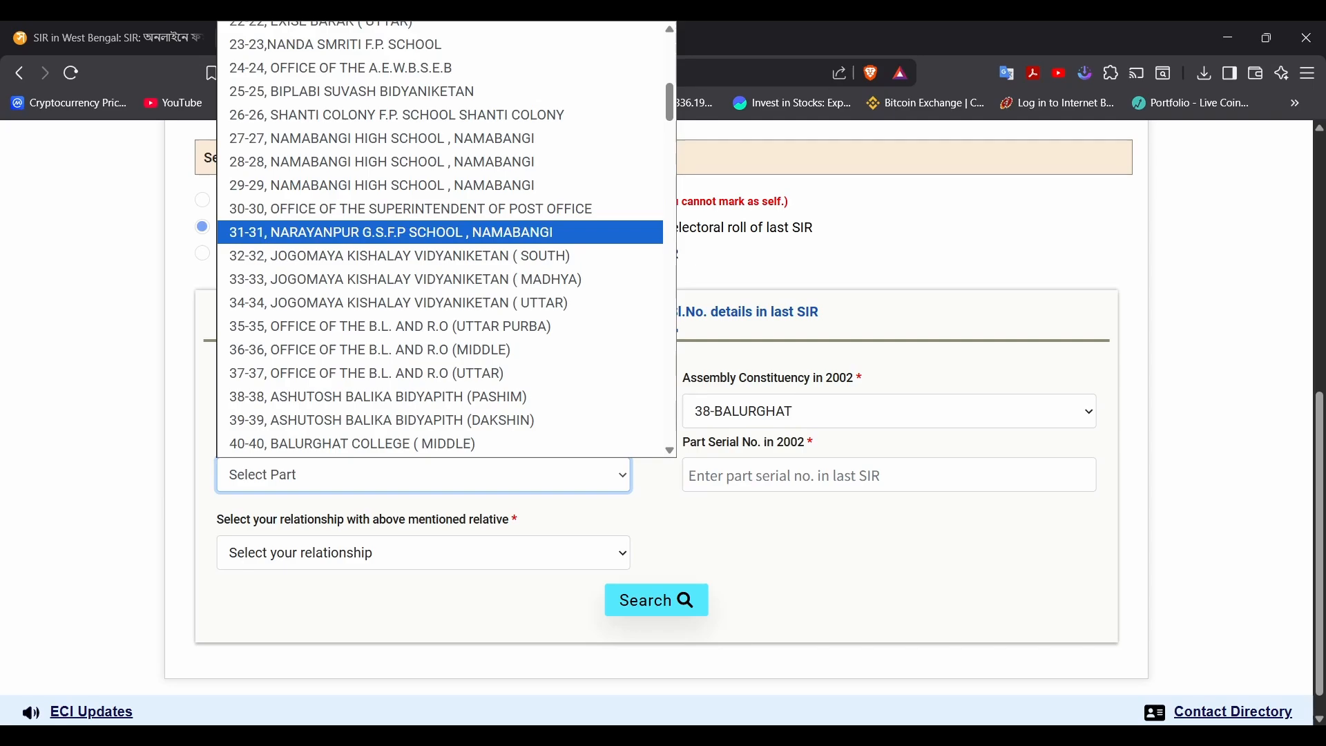
{"action": "key", "text": "Down"}
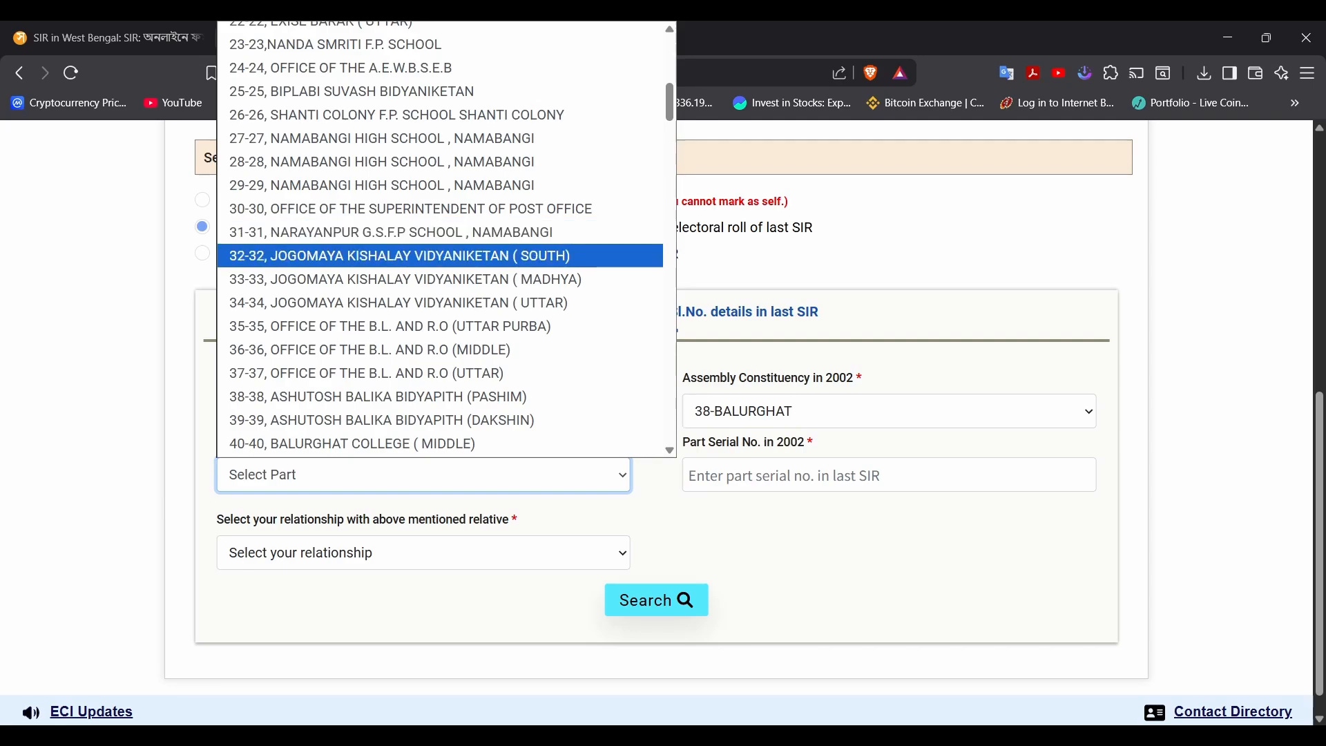
{"action": "key", "text": "Down"}
{"action": "key", "text": "Down"}
{"action": "key", "text": "Return"}
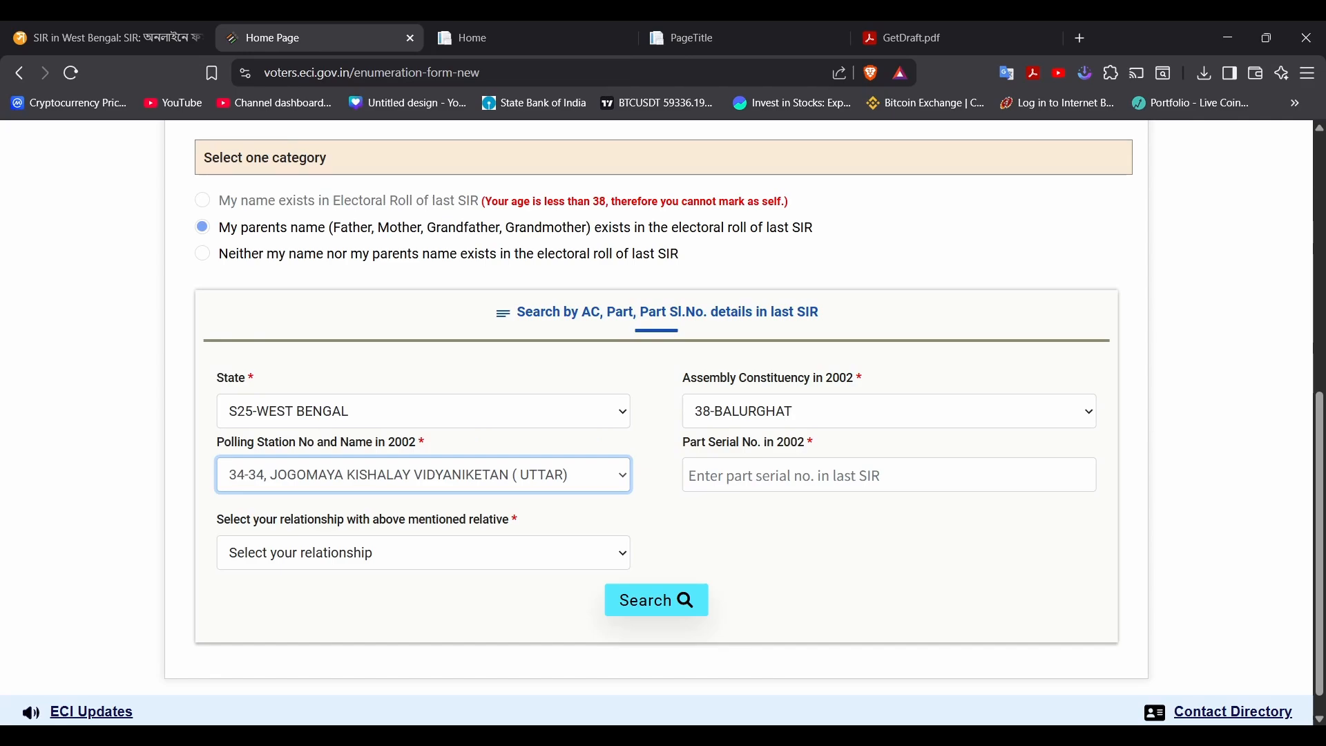
Step: Enter the relative's part serial number, fill in the elector's personal details with my pic.jpg as the photo, and review the relative's details
{"action": "left_click", "coordinate": [829, 475]}
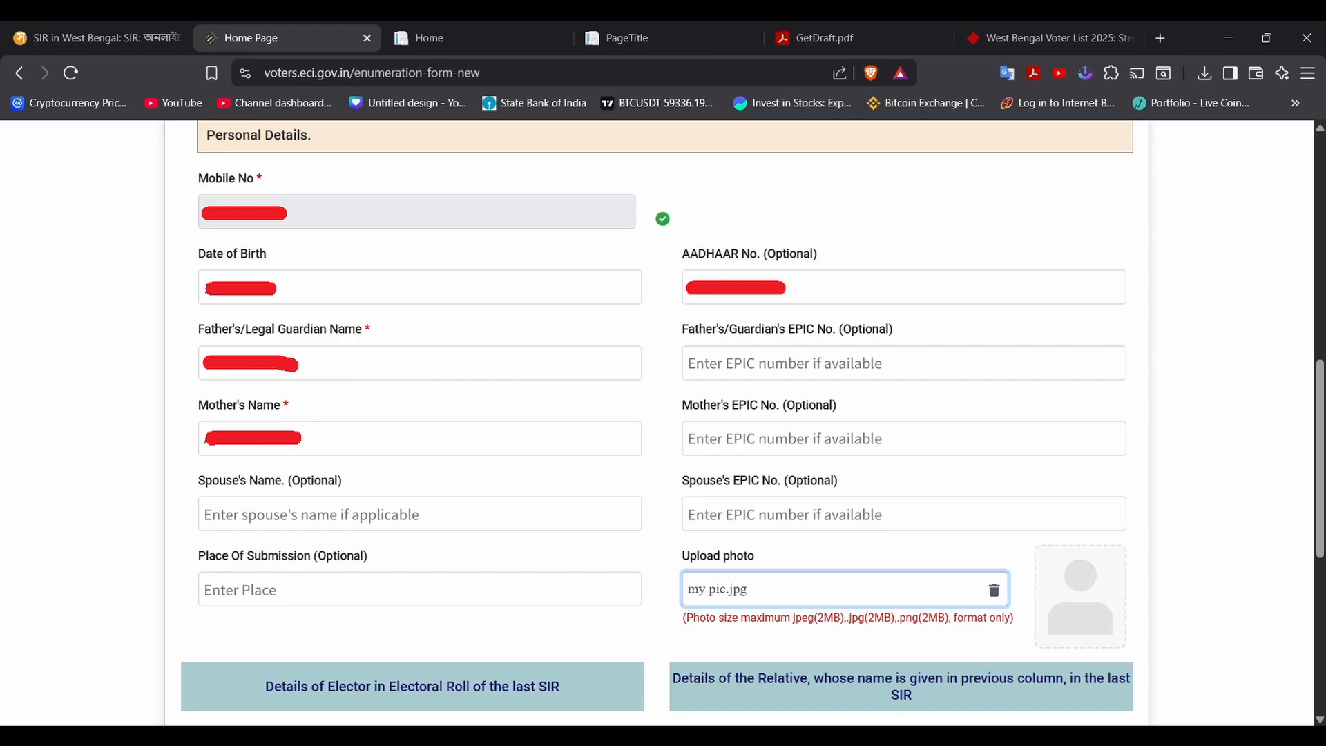
{"action": "scroll", "coordinate": [663, 414], "scroll_direction": "down", "scroll_amount": 7}
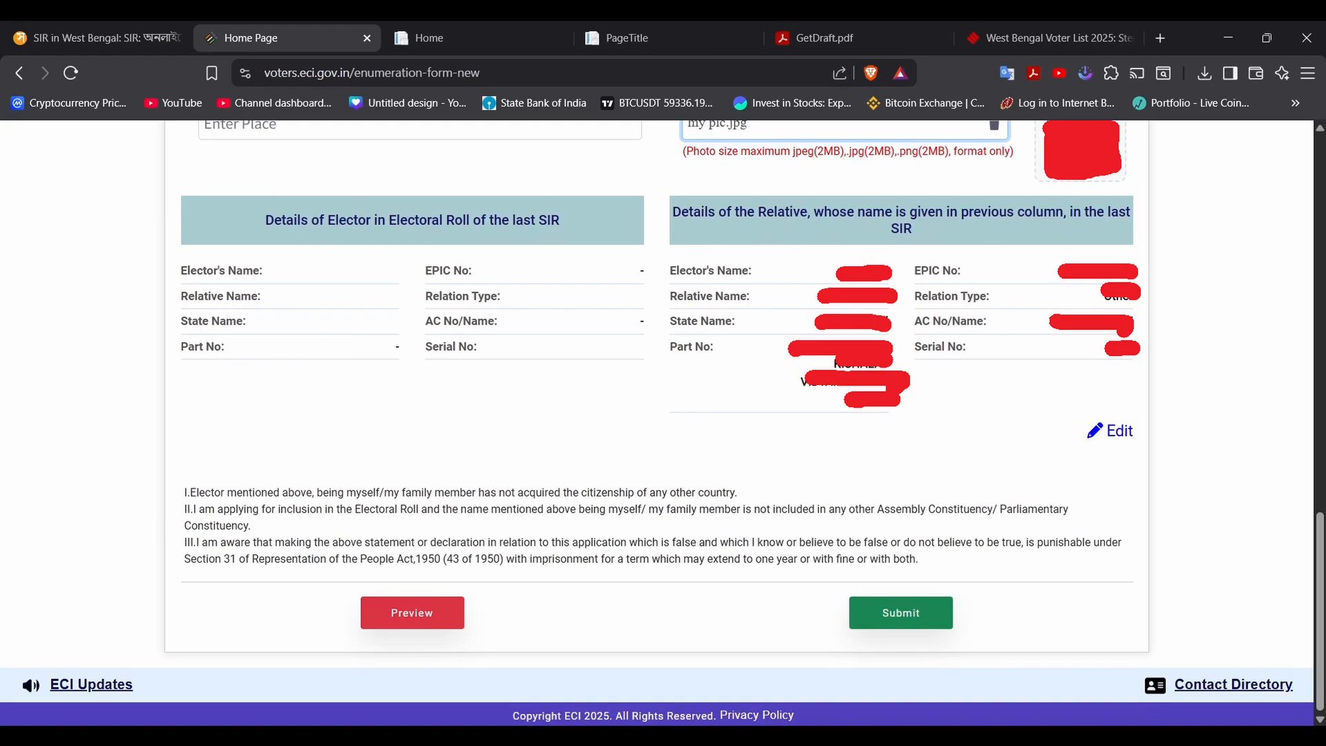